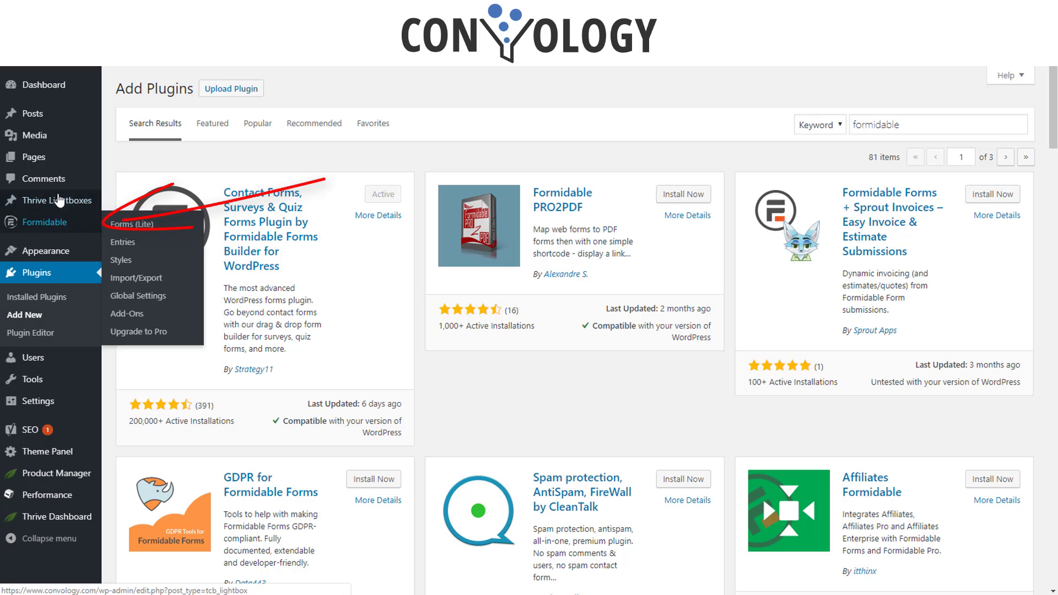
Step: Go to Formidable > Forms and open the Thrive Consultation form in the Build view
{"action": "mouse_move", "coordinate": [43, 232]}
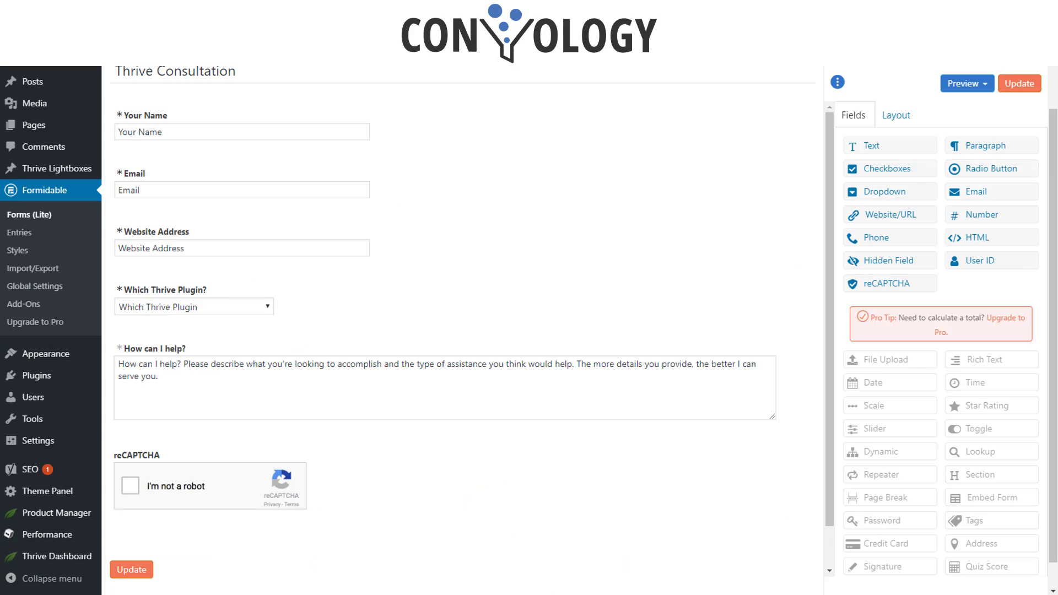
{"action": "scroll", "coordinate": [694, 330], "scroll_direction": "up", "scroll_amount": 1}
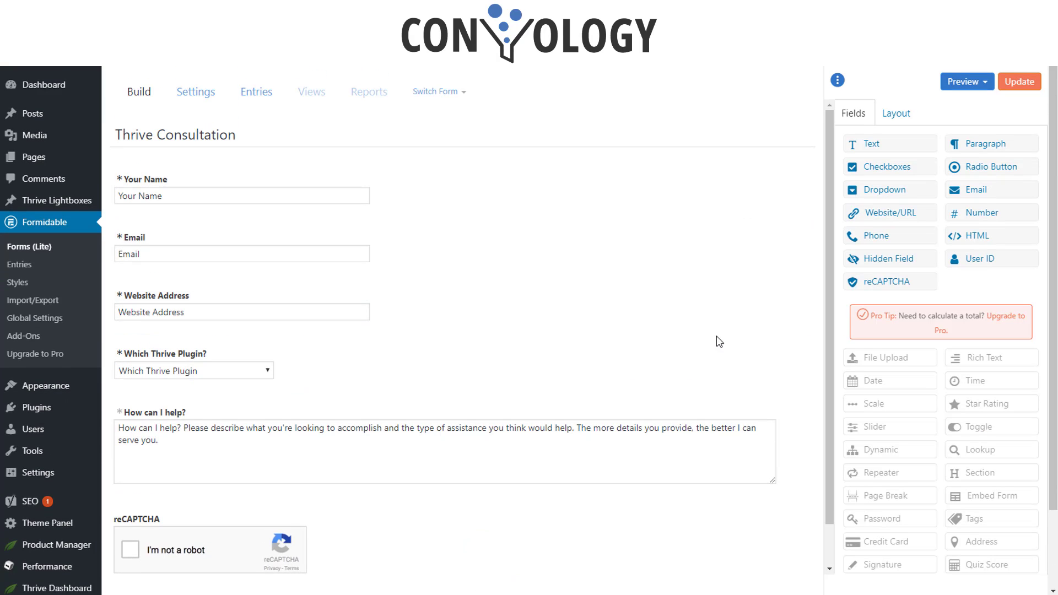
{"action": "scroll", "coordinate": [727, 333], "scroll_direction": "down", "scroll_amount": 1}
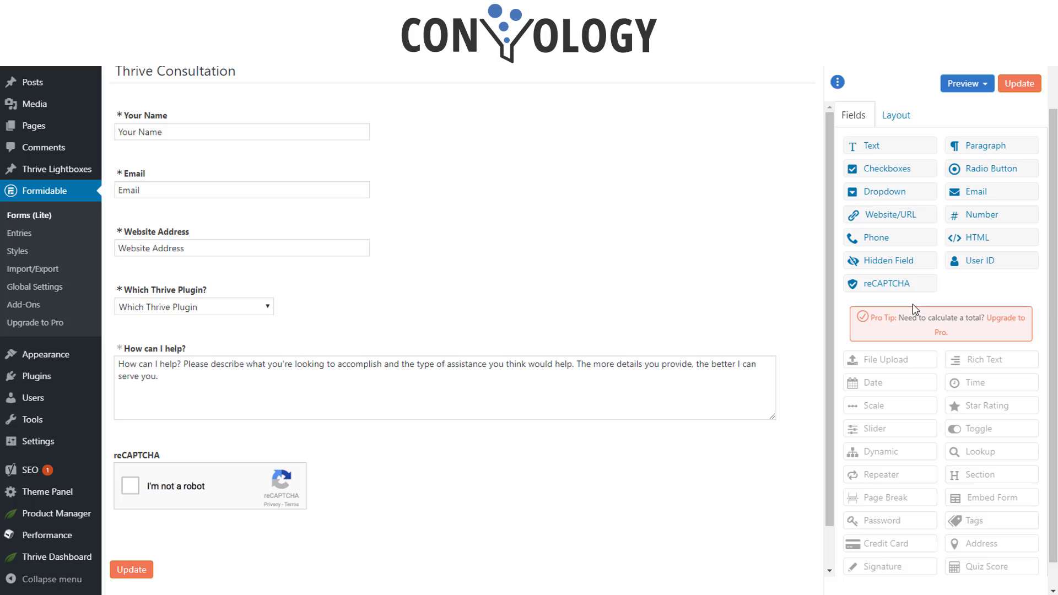
{"action": "scroll", "coordinate": [606, 300], "scroll_direction": "up", "scroll_amount": 1}
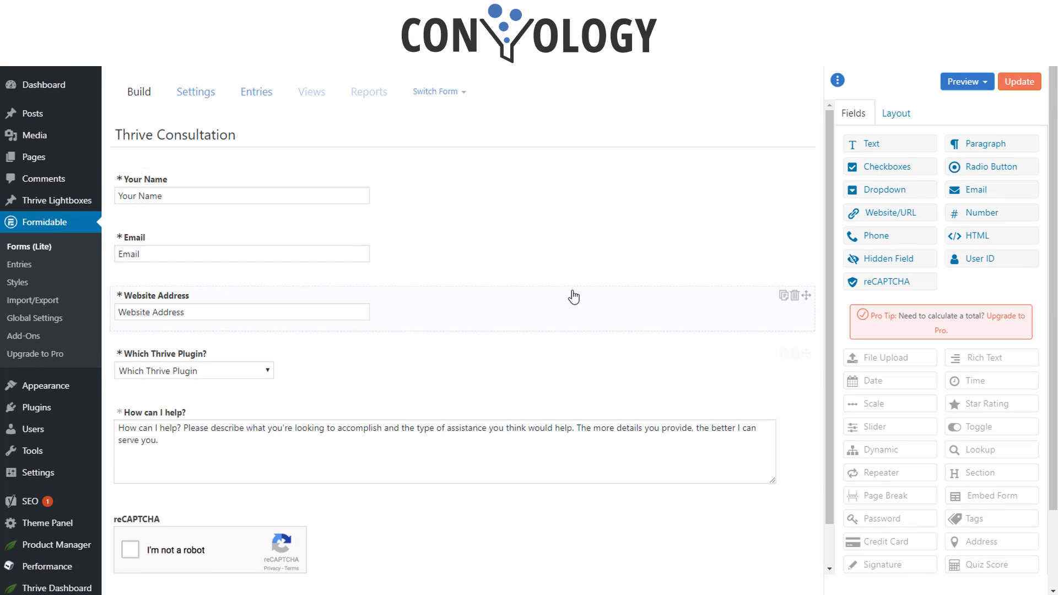
{"action": "scroll", "coordinate": [386, 257], "scroll_direction": "down", "scroll_amount": 1}
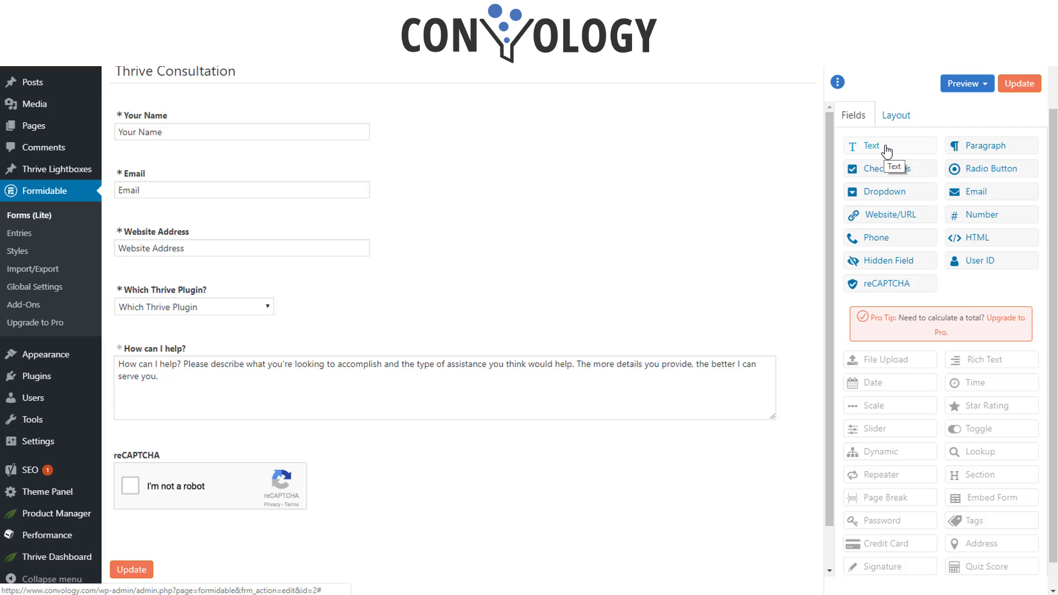
Step: Add a Text field below Your Name, then delete it again
{"action": "left_click_drag", "start_coordinate": [879, 149], "coordinate": [314, 196]}
{"action": "left_click", "coordinate": [795, 173]}
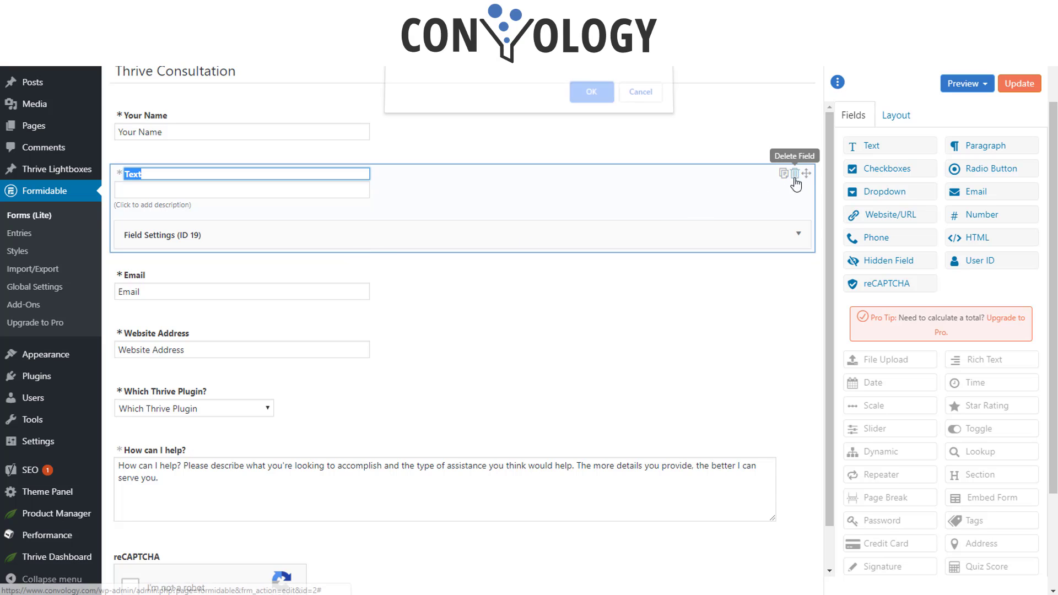
{"action": "left_click", "coordinate": [586, 94]}
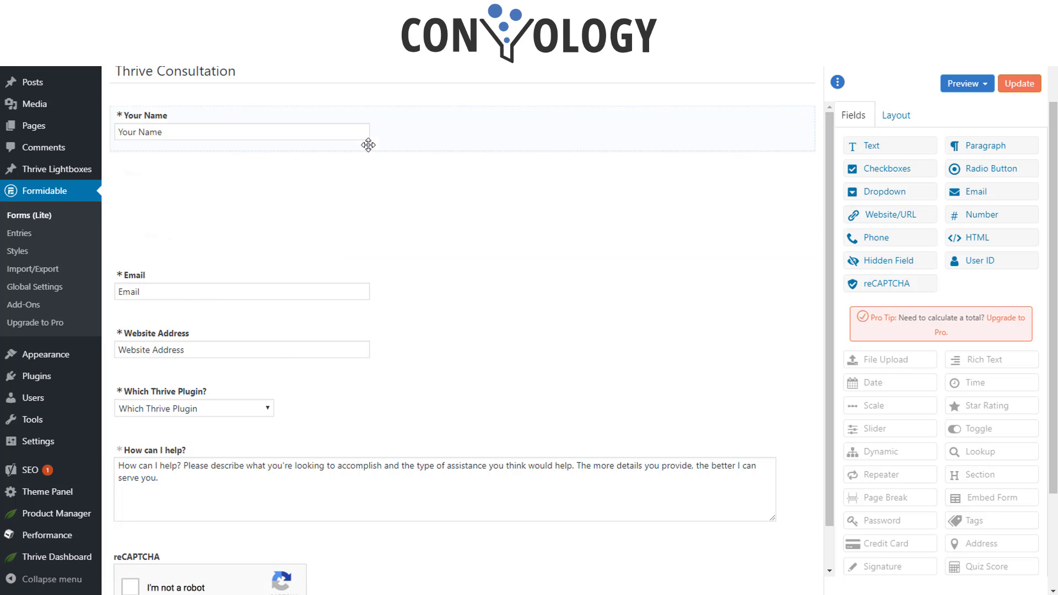
Step: Show the Your Name field's settings, revealing its frm_first frm_half CSS layout classes
{"action": "left_click", "coordinate": [434, 211]}
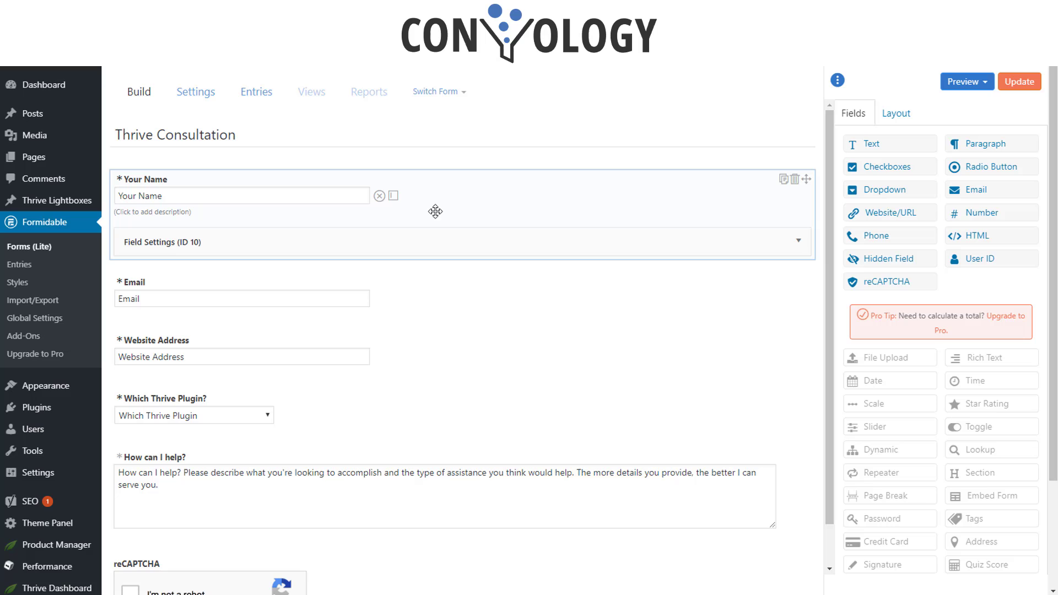
{"action": "left_click", "coordinate": [162, 180]}
{"action": "left_click", "coordinate": [164, 197]}
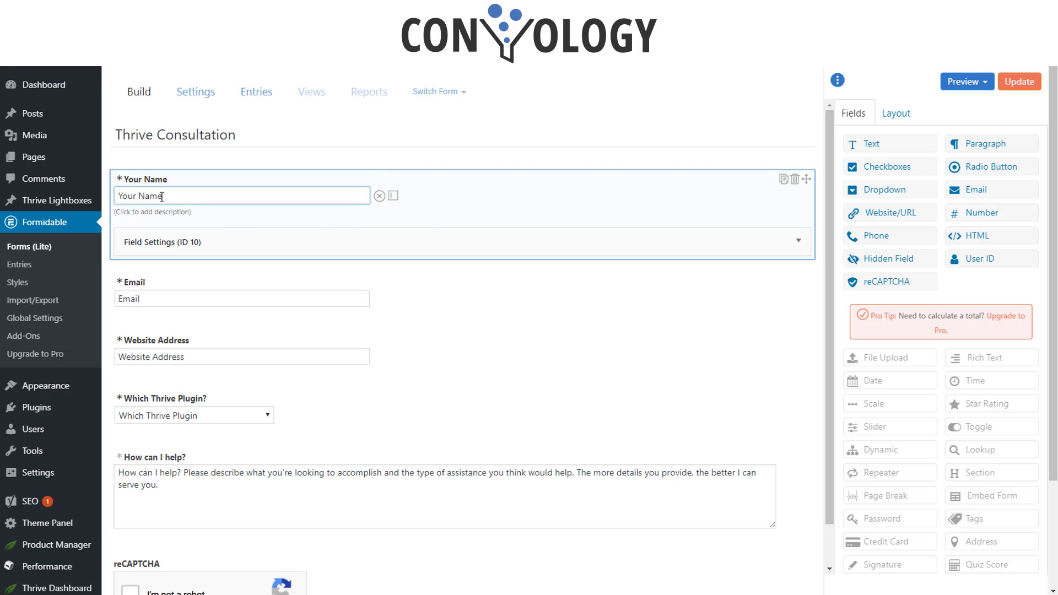
{"action": "left_click", "coordinate": [210, 243]}
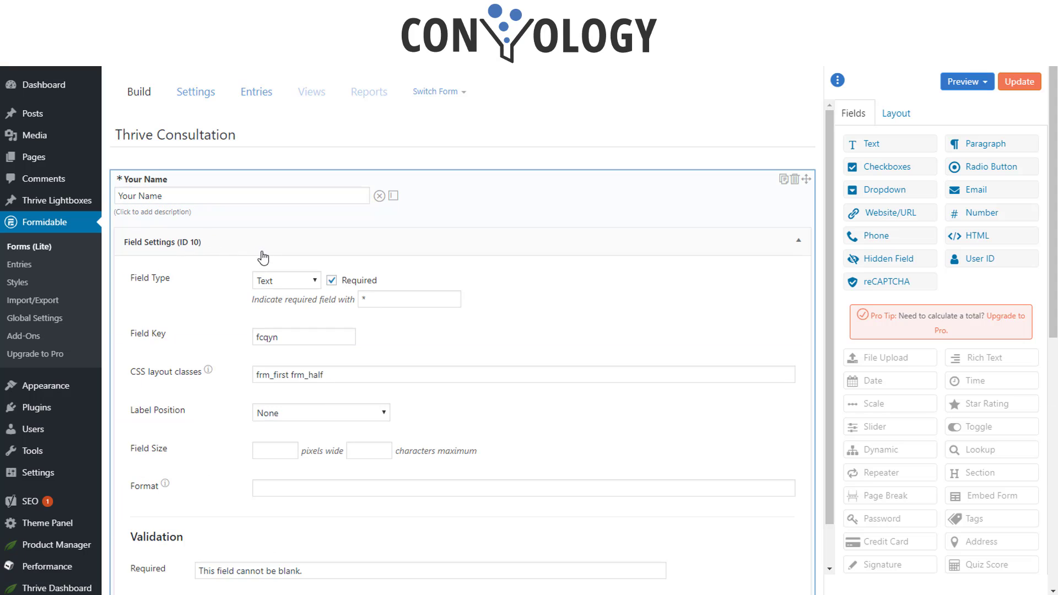
{"action": "scroll", "coordinate": [266, 370], "scroll_direction": "down", "scroll_amount": 1}
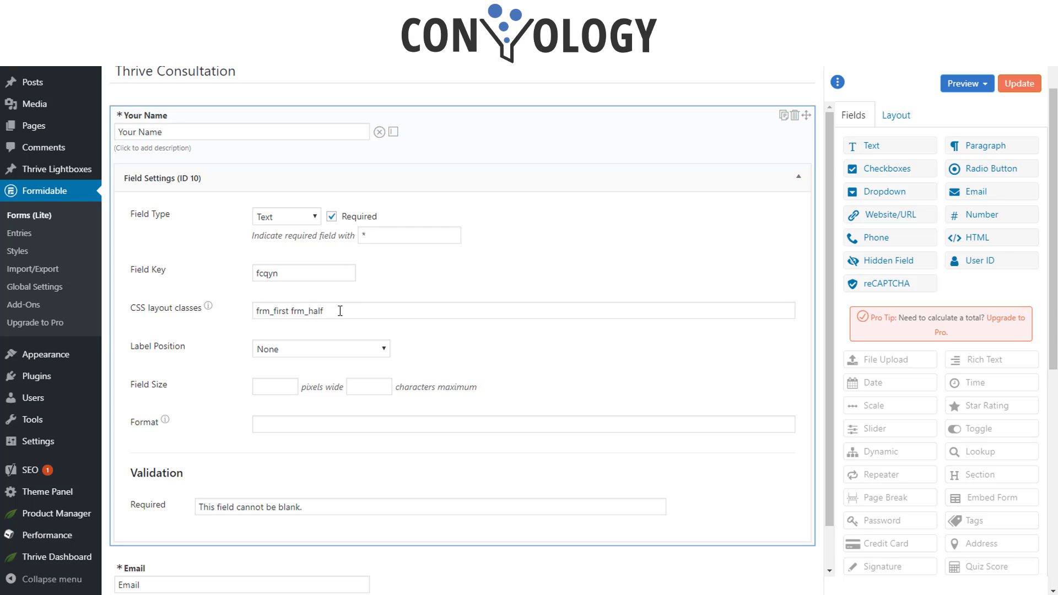
Step: Preview the form on a blank page and reset Your Name's layout to First and 1/2
{"action": "left_click", "coordinate": [966, 85]}
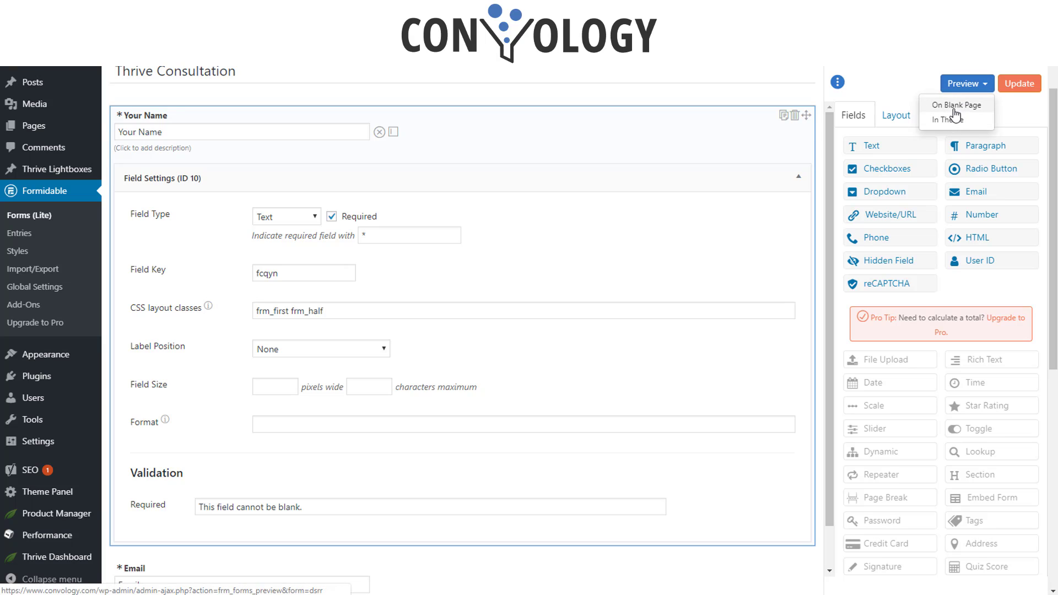
{"action": "left_click", "coordinate": [958, 107]}
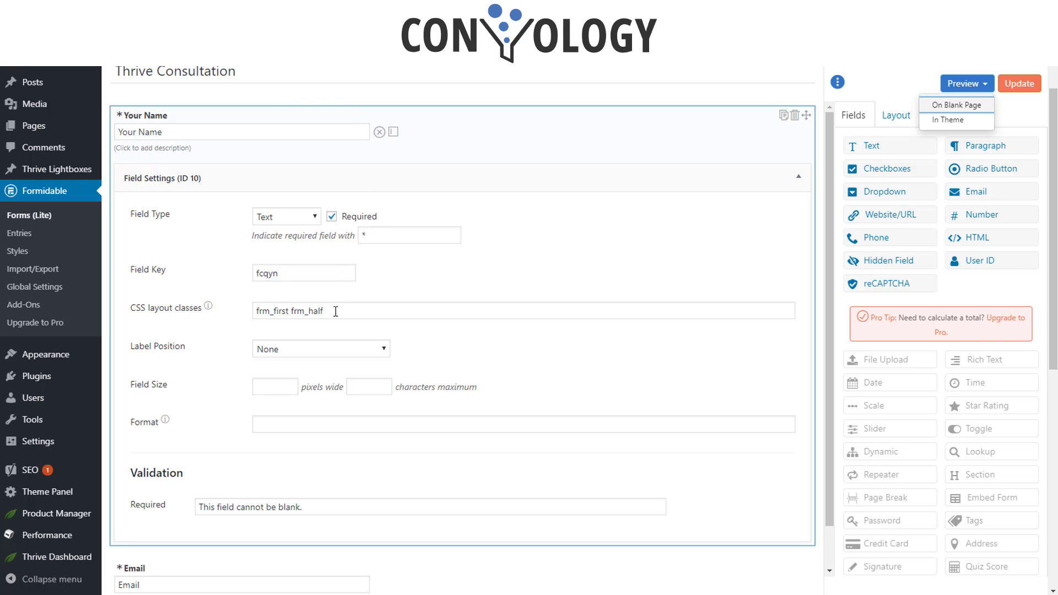
{"action": "left_click_drag", "start_coordinate": [335, 311], "coordinate": [242, 310]}
{"action": "key", "text": "BackSpace"}
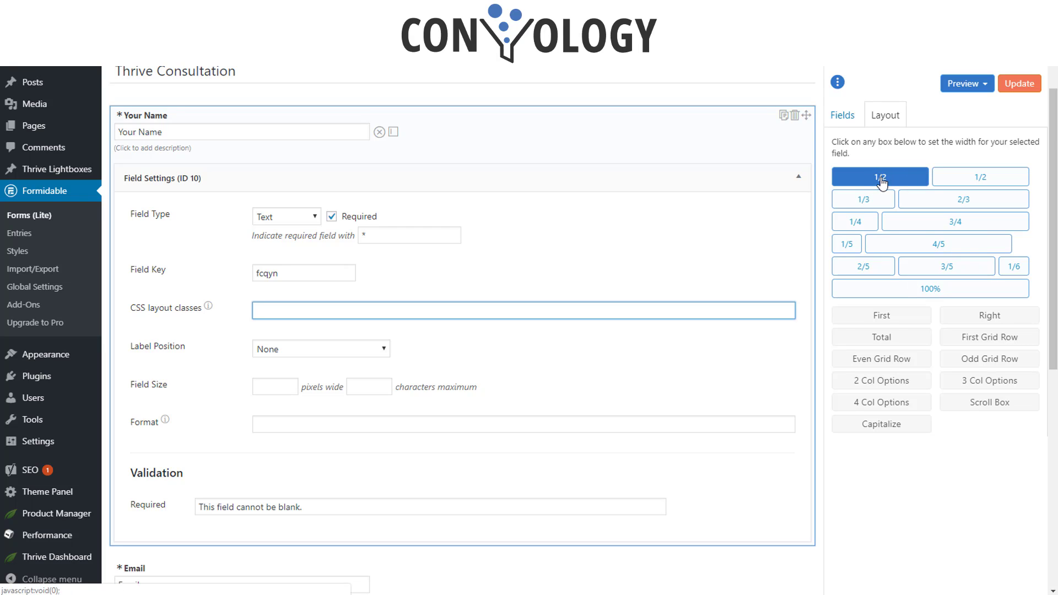
{"action": "left_click", "coordinate": [877, 318]}
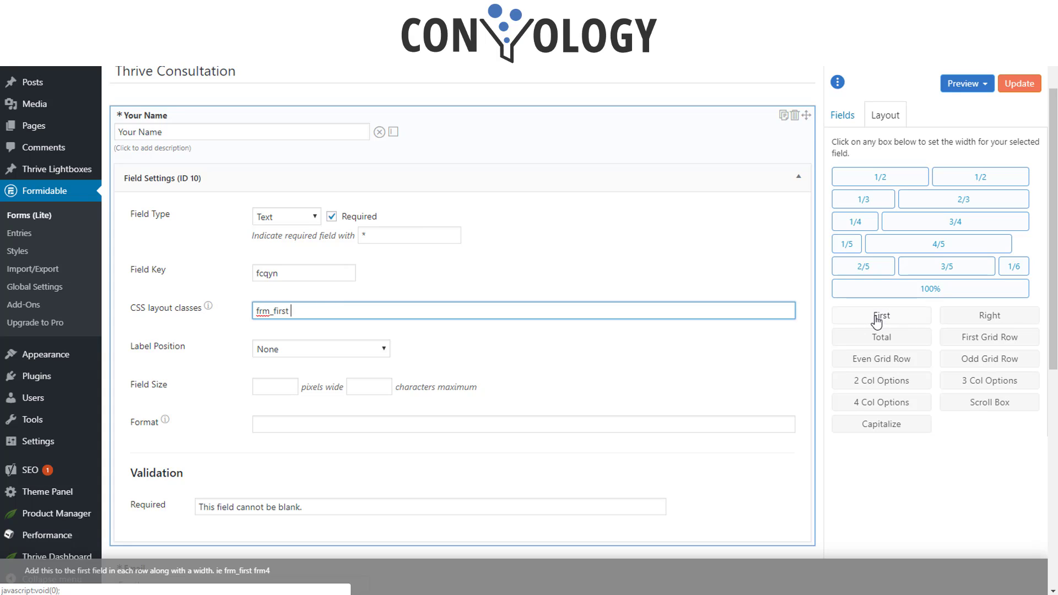
{"action": "left_click", "coordinate": [884, 179]}
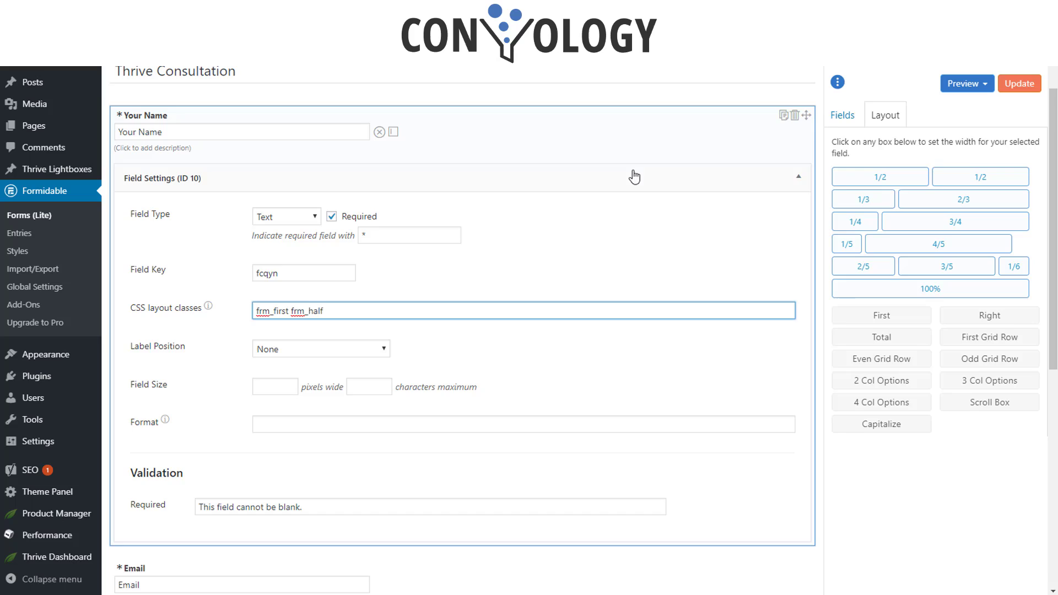
Step: Check that the Email field carries the frm_half layout class
{"action": "left_click", "coordinate": [681, 176]}
{"action": "left_click", "coordinate": [395, 227]}
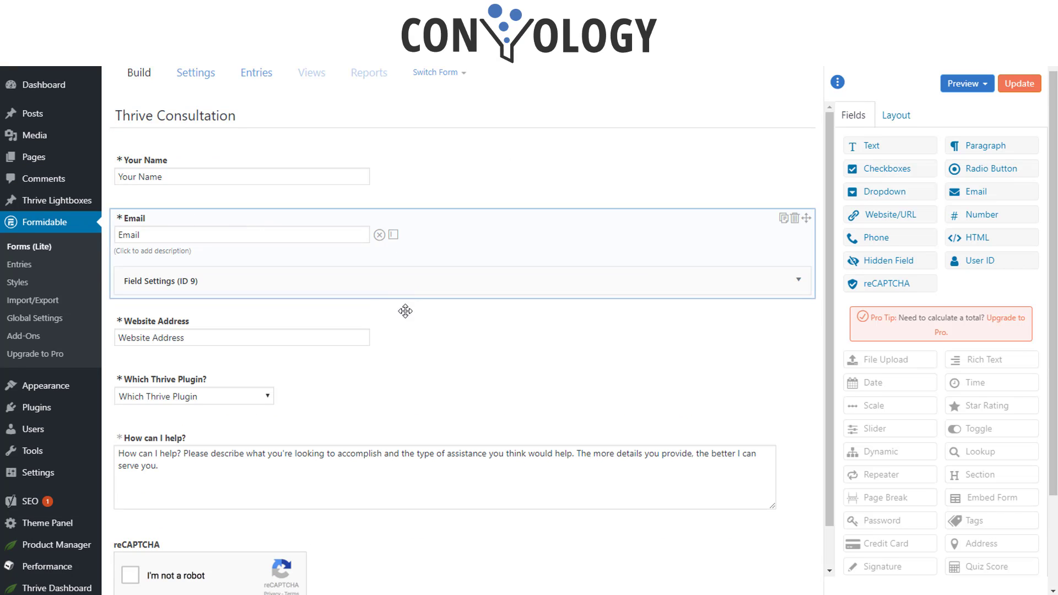
{"action": "left_click", "coordinate": [299, 288]}
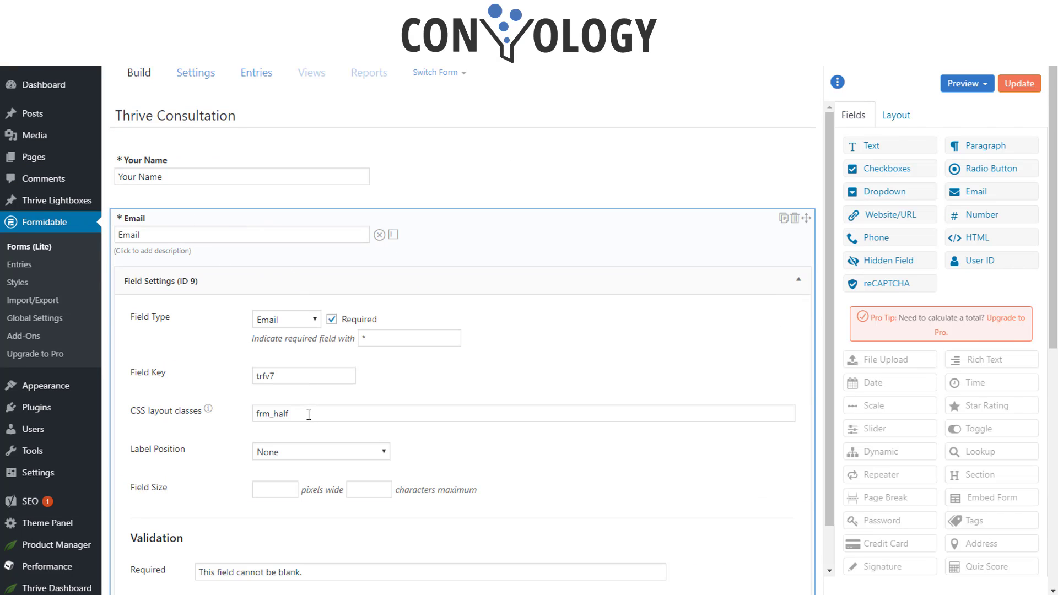
{"action": "left_click", "coordinate": [310, 414]}
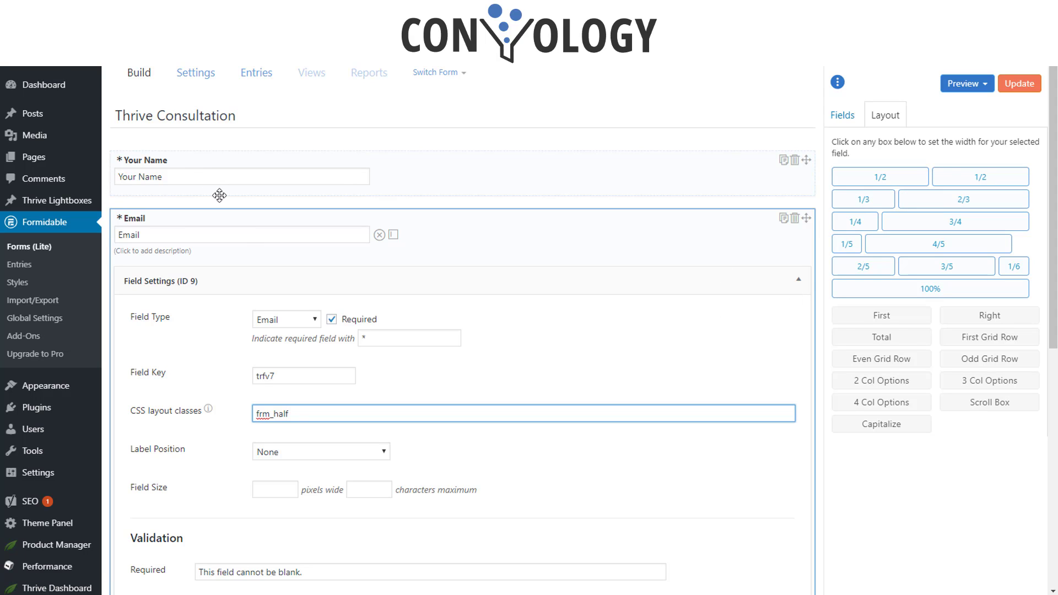
{"action": "left_click", "coordinate": [587, 282]}
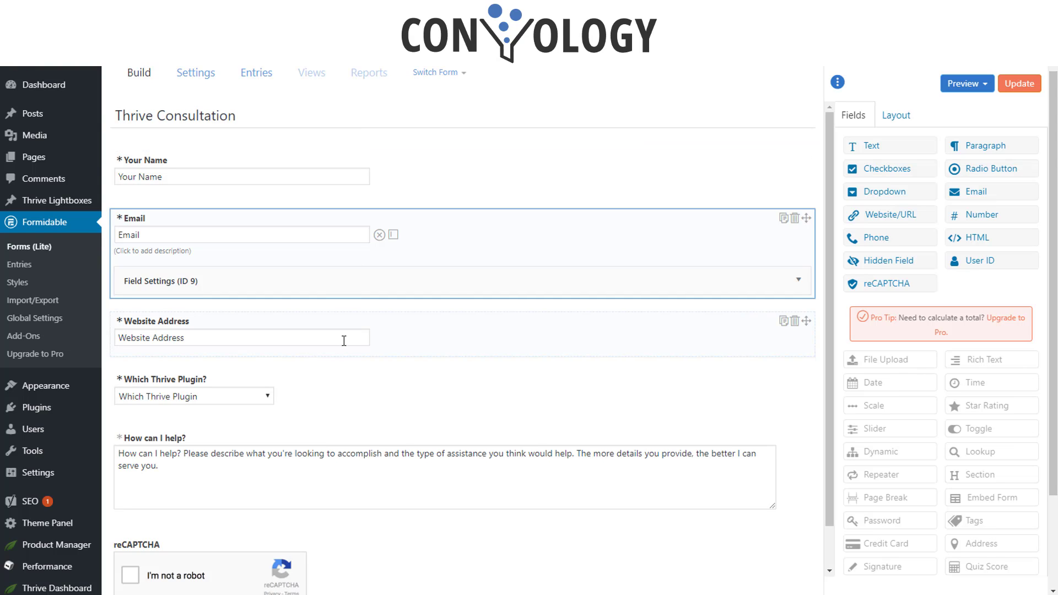
{"action": "scroll", "coordinate": [171, 316], "scroll_direction": "down", "scroll_amount": 2}
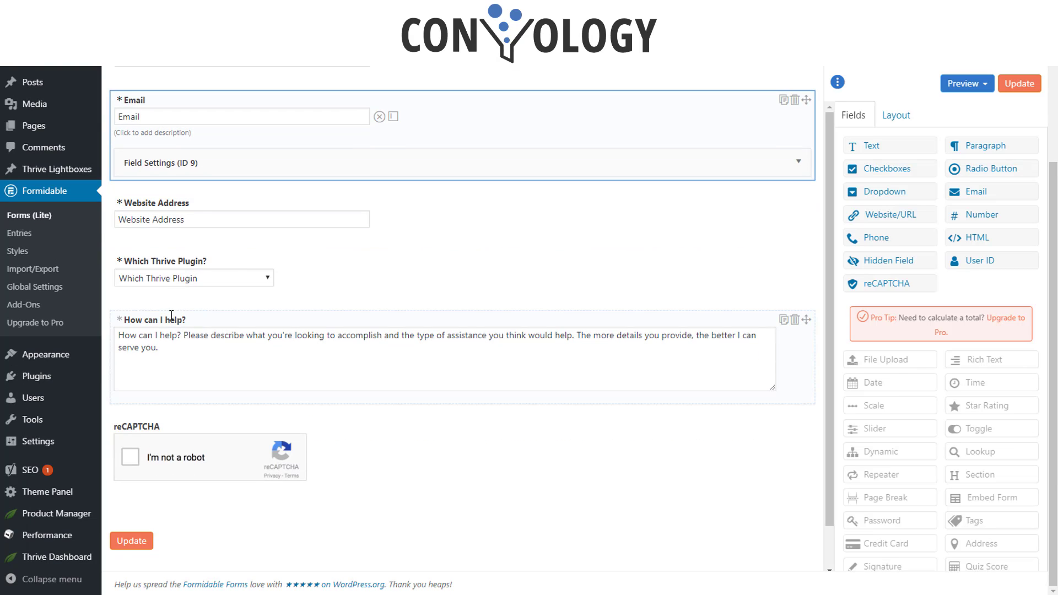
{"action": "left_click", "coordinate": [419, 398]}
{"action": "scroll", "coordinate": [411, 449], "scroll_direction": "down", "scroll_amount": 1}
{"action": "scroll", "coordinate": [419, 444], "scroll_direction": "down", "scroll_amount": 3}
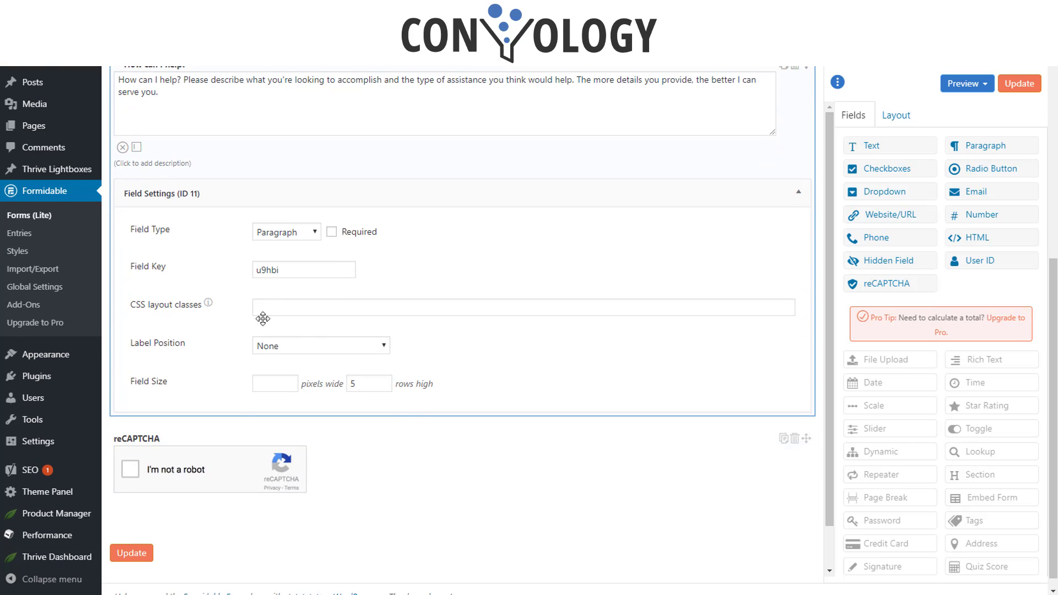
{"action": "scroll", "coordinate": [323, 311], "scroll_direction": "up", "scroll_amount": 3}
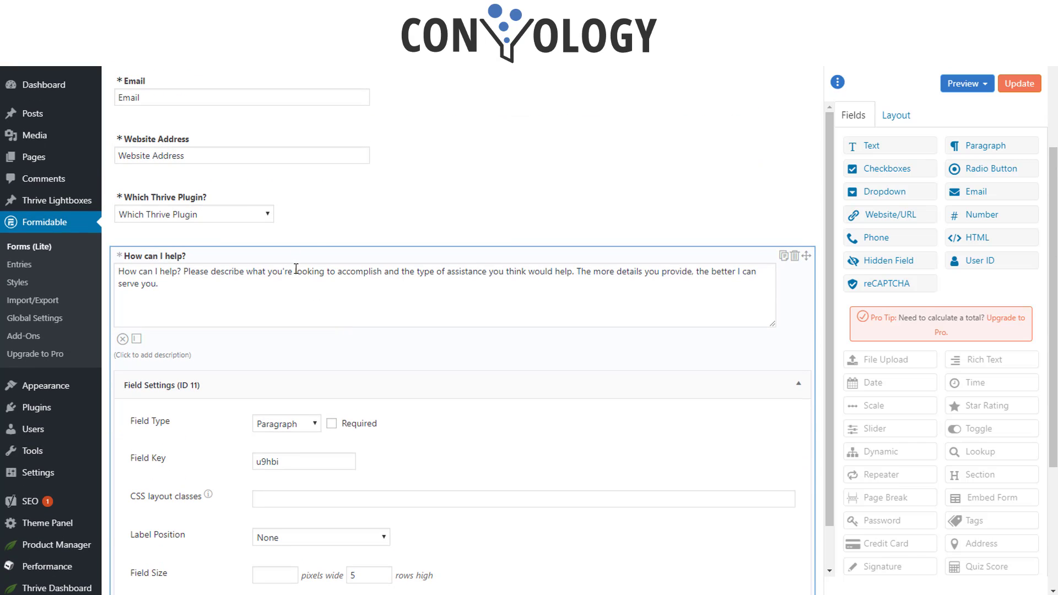
{"action": "scroll", "coordinate": [314, 250], "scroll_direction": "up", "scroll_amount": 3}
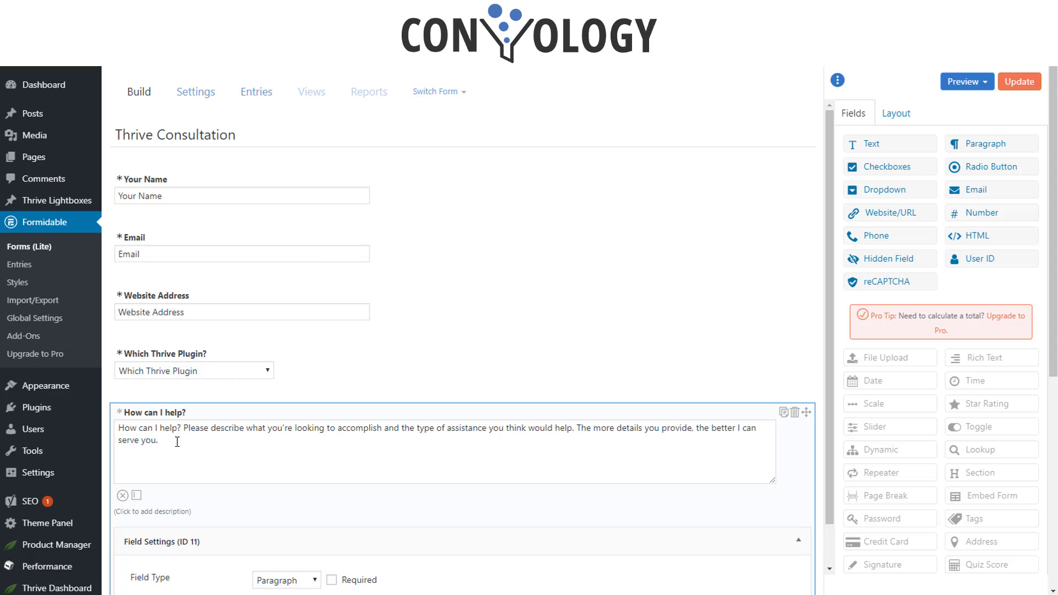
{"action": "left_click", "coordinate": [252, 199]}
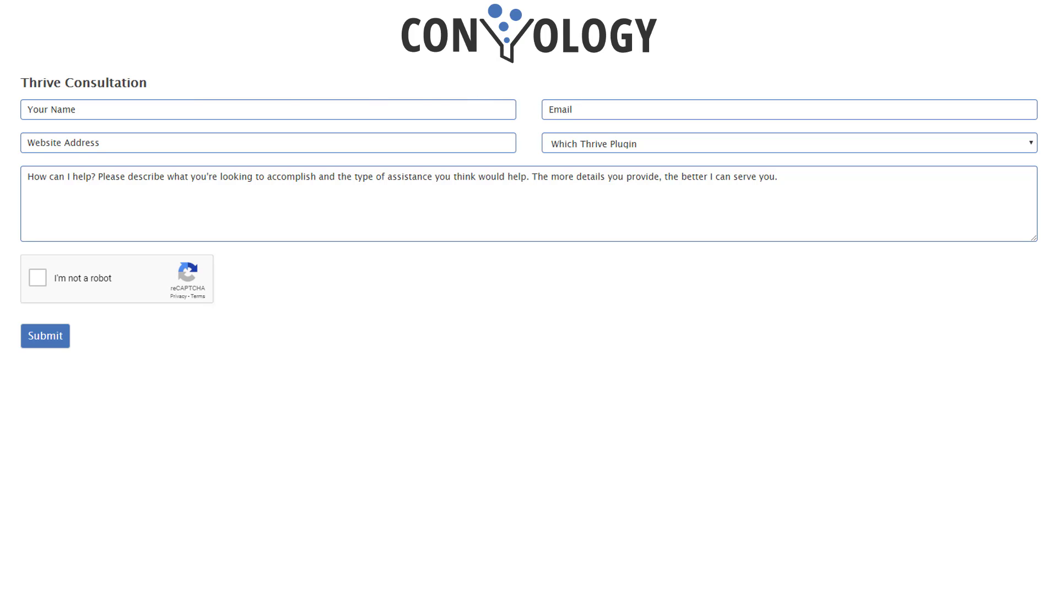
Step: Type test text 'sfgsfg' into the preview's Your Name field, then clear it
{"action": "left_click", "coordinate": [91, 110]}
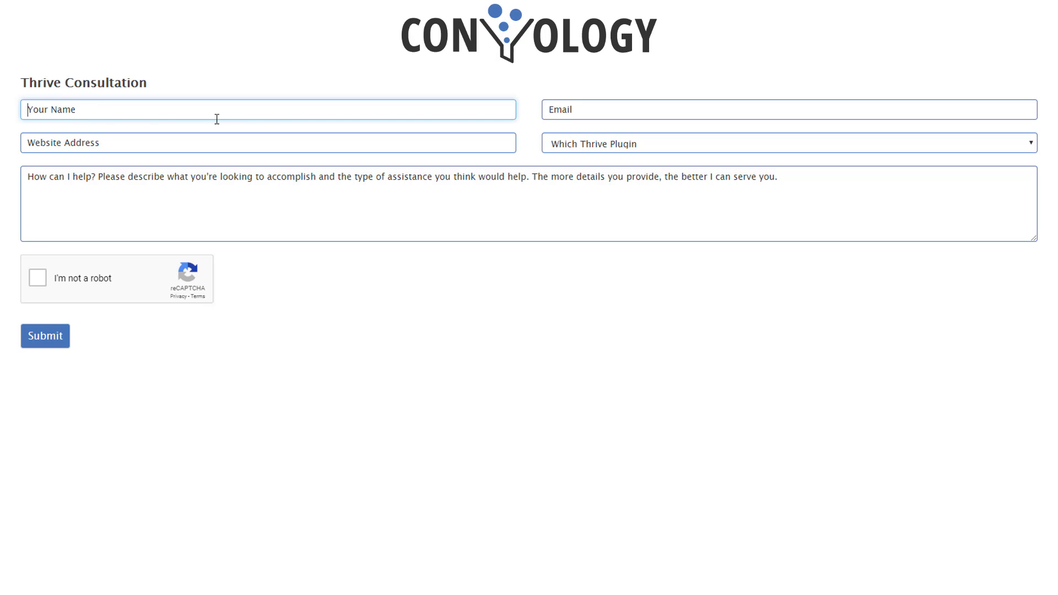
{"action": "type", "text": "sfgsfg"}
{"action": "key", "text": "BackSpace"}
{"action": "key", "text": "BackSpace"}
{"action": "key", "text": "BackSpace"}
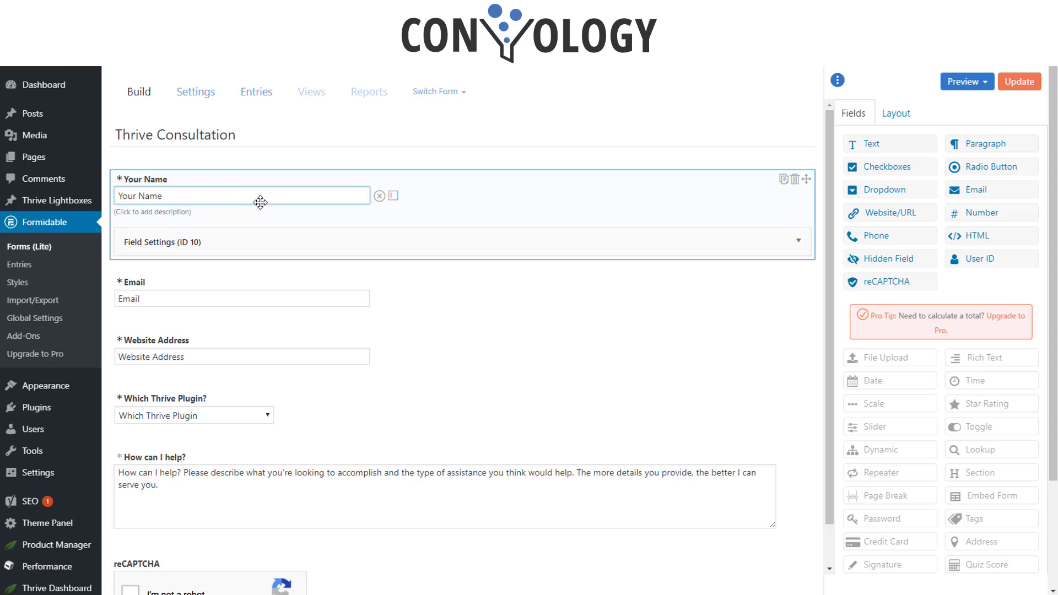
{"action": "left_click", "coordinate": [219, 241]}
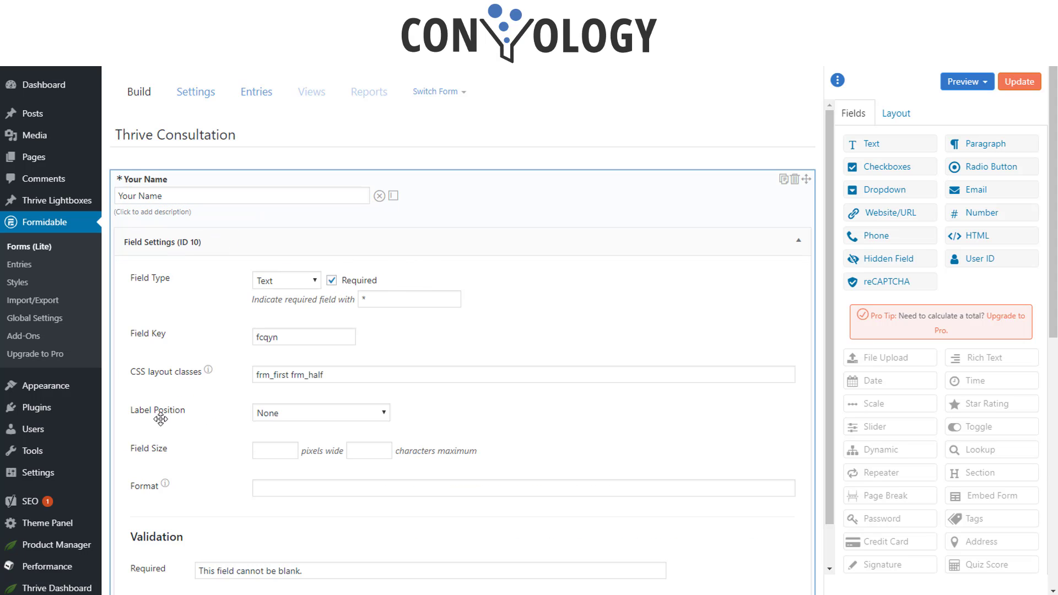
{"action": "left_click", "coordinate": [385, 414]}
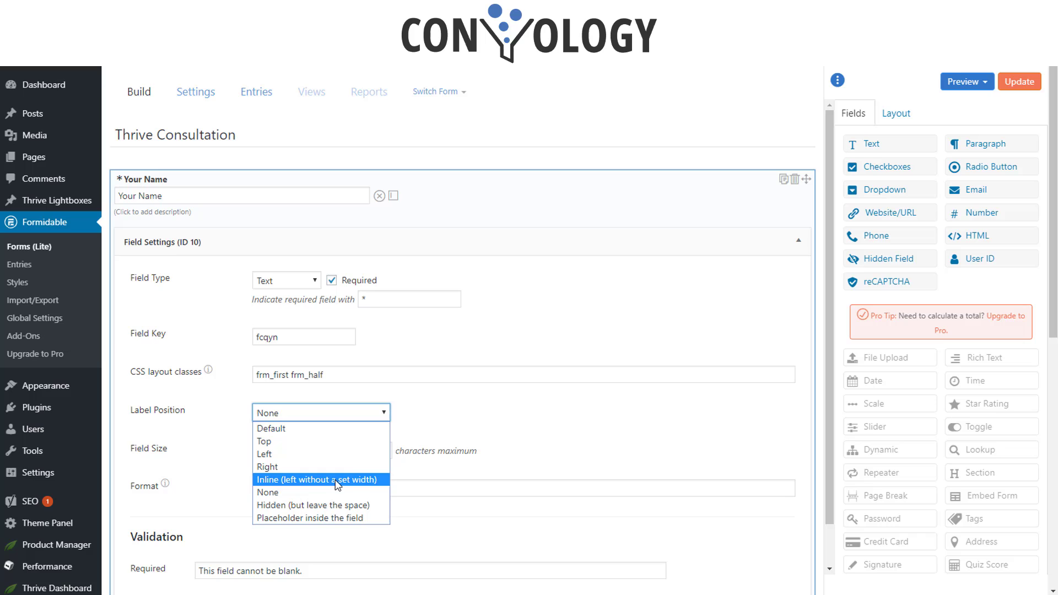
{"action": "left_click", "coordinate": [327, 496]}
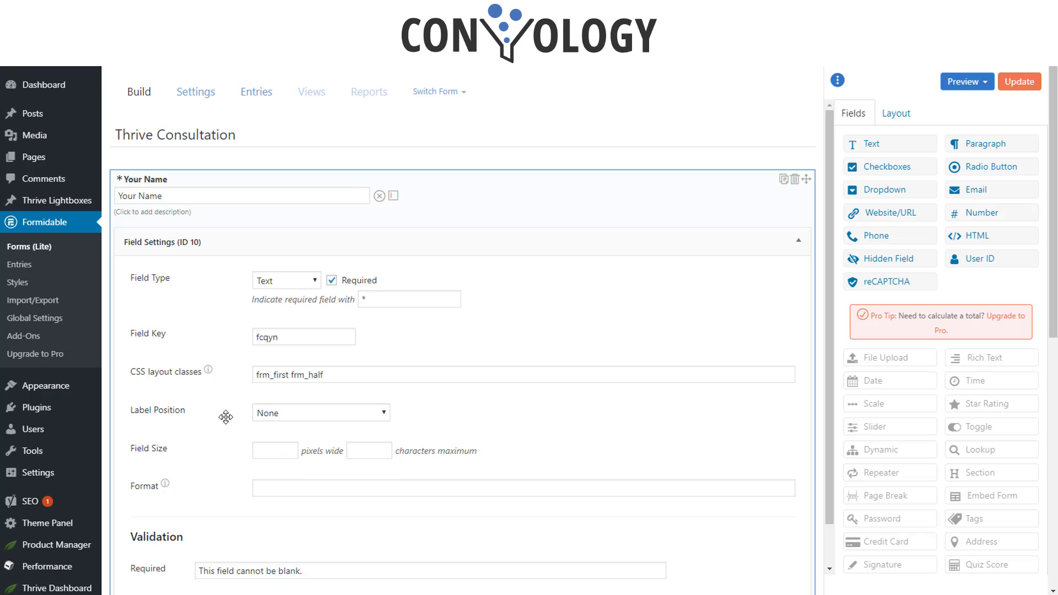
{"action": "scroll", "coordinate": [213, 433], "scroll_direction": "down", "scroll_amount": 1}
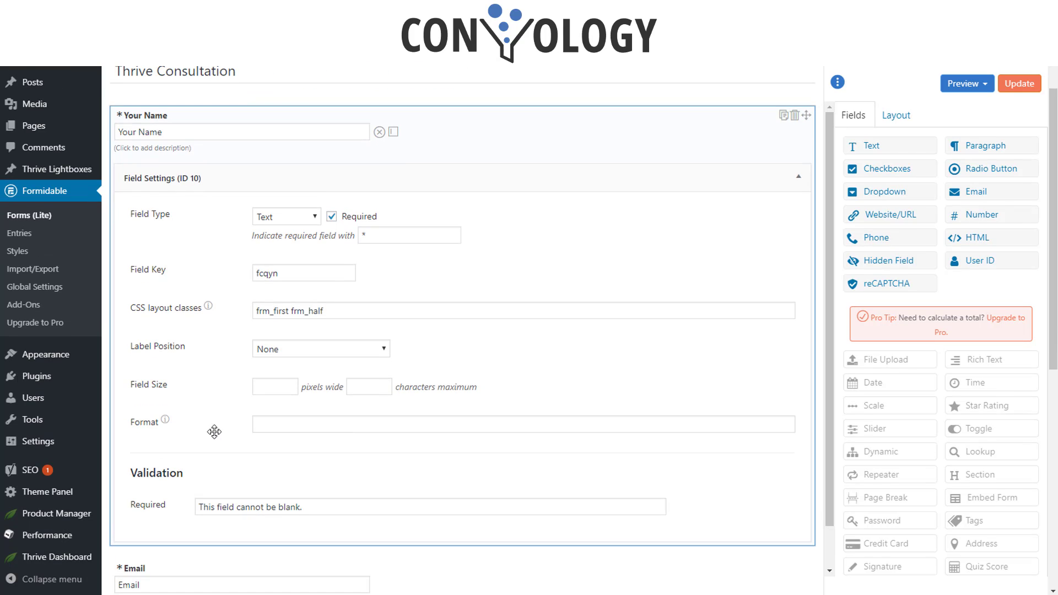
{"action": "left_click", "coordinate": [120, 116]}
{"action": "left_click", "coordinate": [120, 116]}
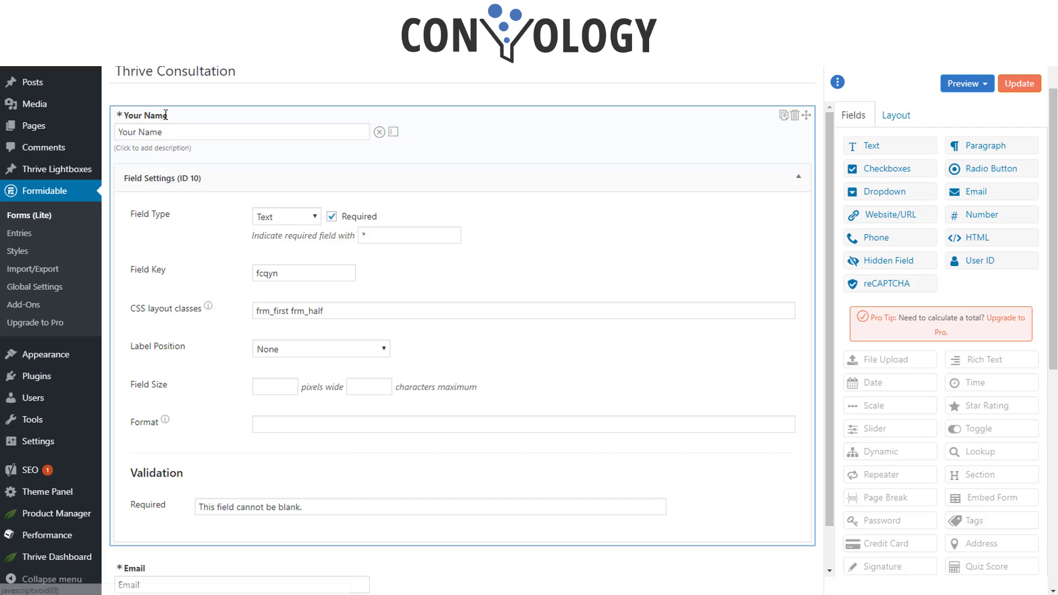
{"action": "left_click", "coordinate": [797, 177]}
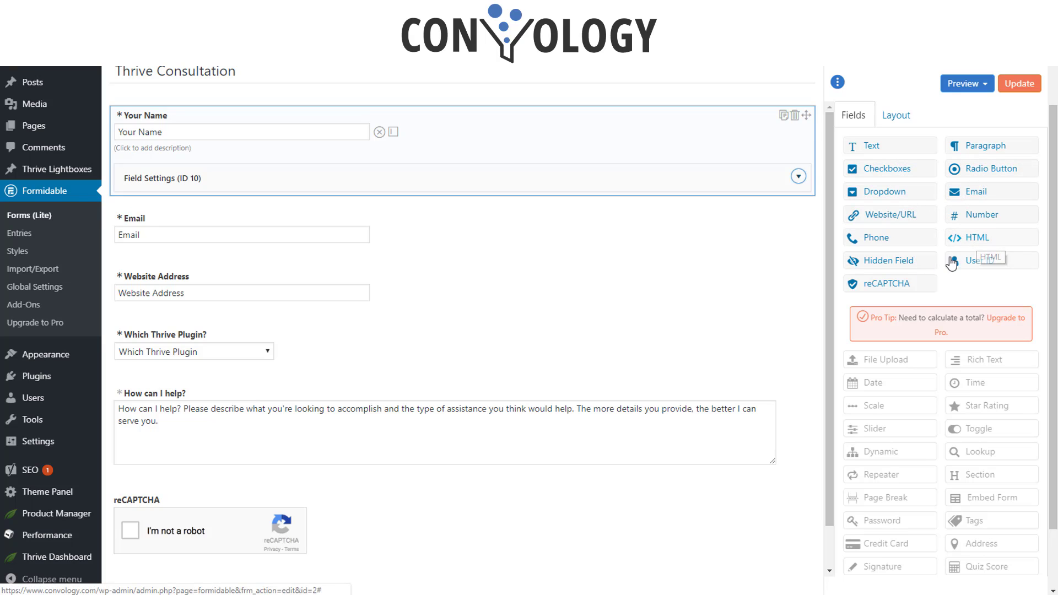
{"action": "scroll", "coordinate": [882, 374], "scroll_direction": "down", "scroll_amount": 1}
{"action": "scroll", "coordinate": [666, 407], "scroll_direction": "down", "scroll_amount": 1}
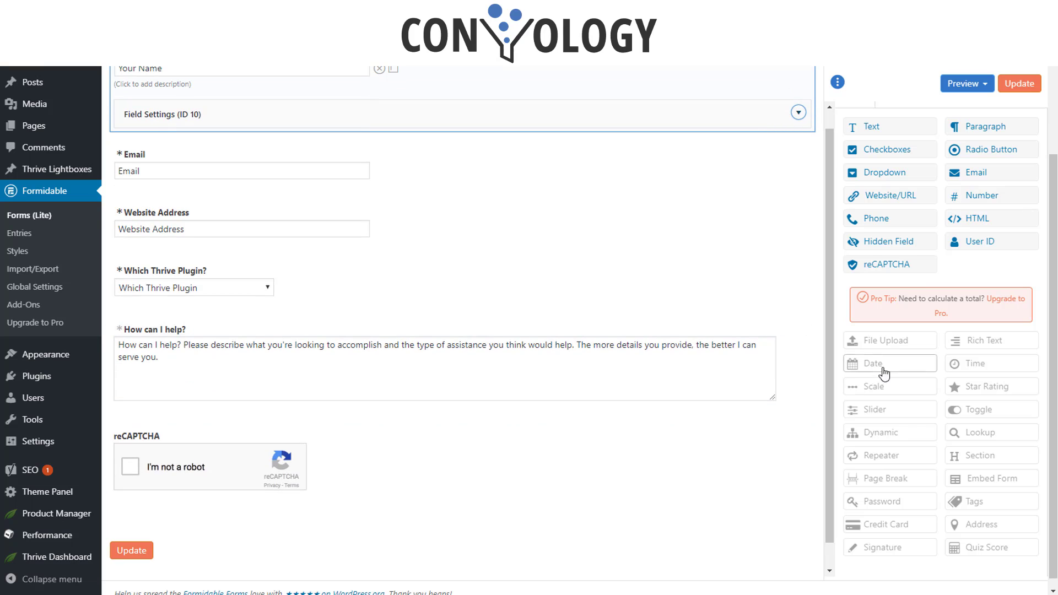
{"action": "scroll", "coordinate": [959, 364], "scroll_direction": "down", "scroll_amount": 1}
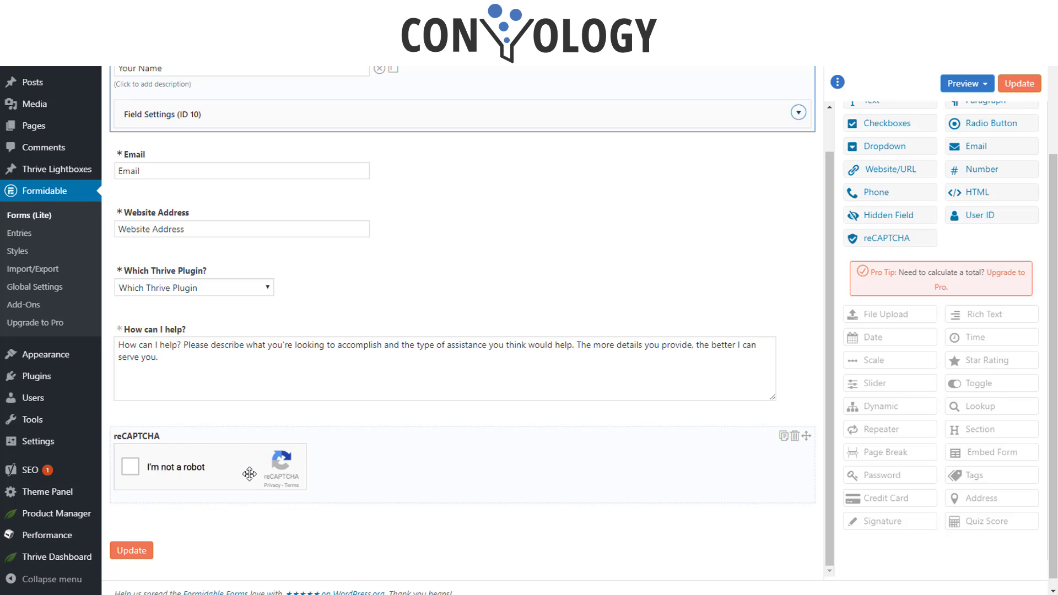
Step: Go to Formidable > Styles to show the default Formidable Style and its sample form
{"action": "left_click", "coordinate": [26, 288]}
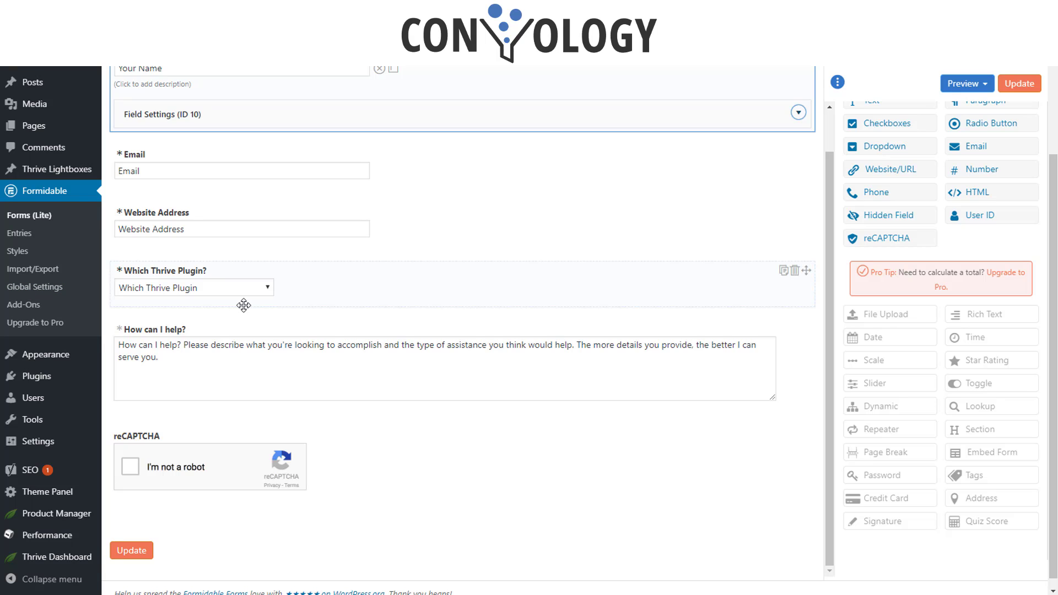
{"action": "left_click", "coordinate": [17, 251]}
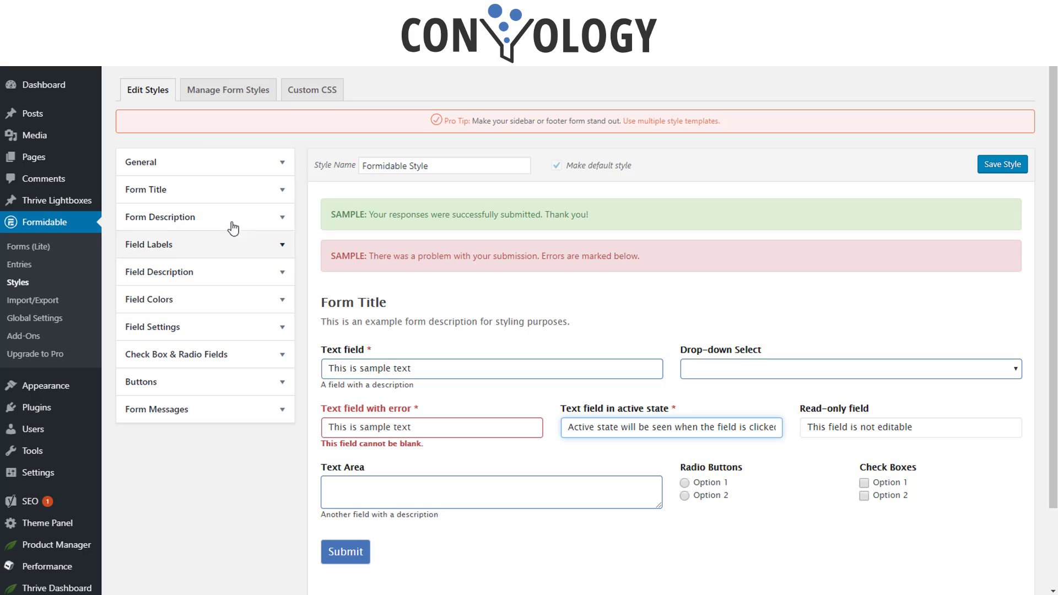
Step: Give the submit button a green background colour in the Buttons style options
{"action": "left_click", "coordinate": [288, 194]}
{"action": "left_click", "coordinate": [291, 191]}
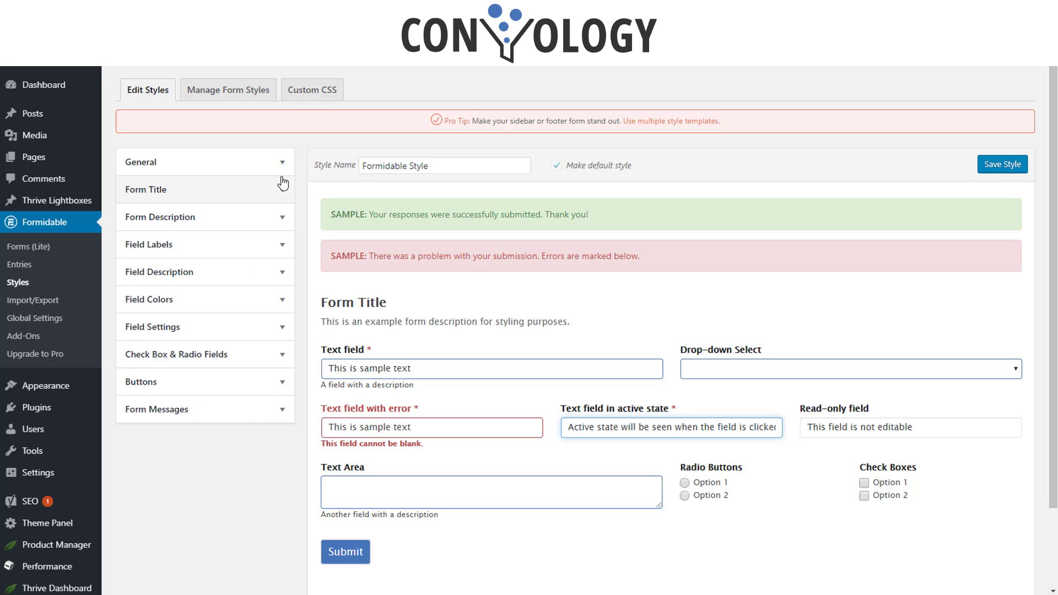
{"action": "left_click", "coordinate": [281, 165]}
{"action": "left_click", "coordinate": [281, 161]}
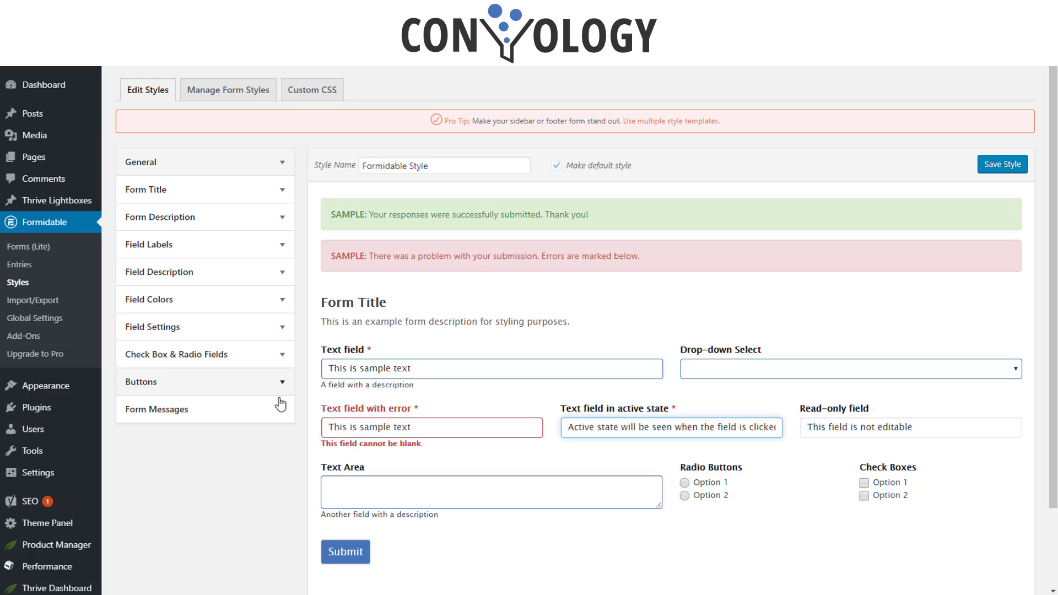
{"action": "left_click", "coordinate": [283, 383]}
{"action": "scroll", "coordinate": [274, 513], "scroll_direction": "down", "scroll_amount": 1}
{"action": "scroll", "coordinate": [273, 512], "scroll_direction": "down", "scroll_amount": 2}
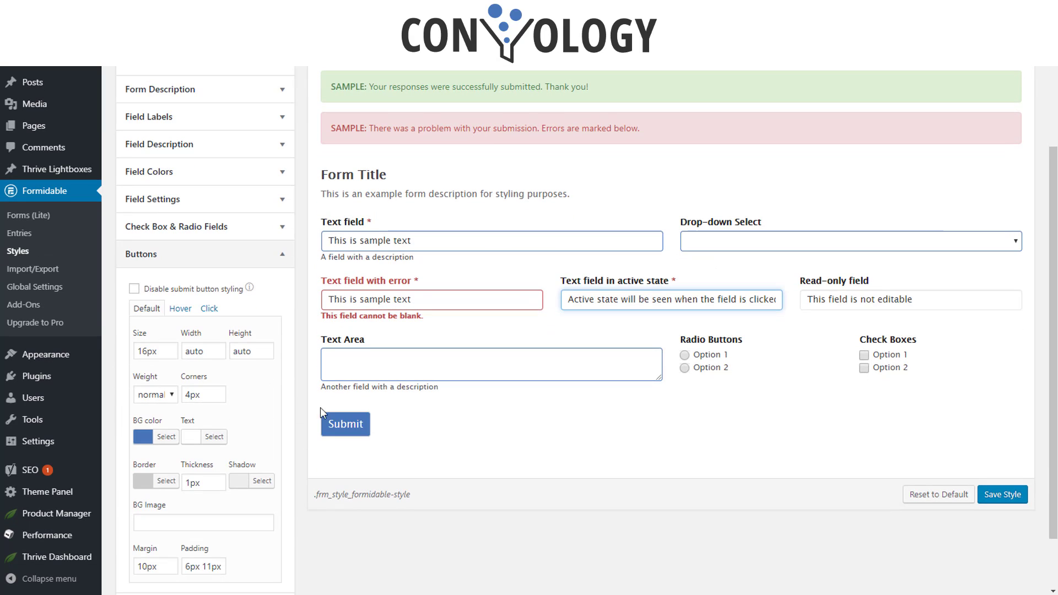
{"action": "left_click", "coordinate": [148, 441]}
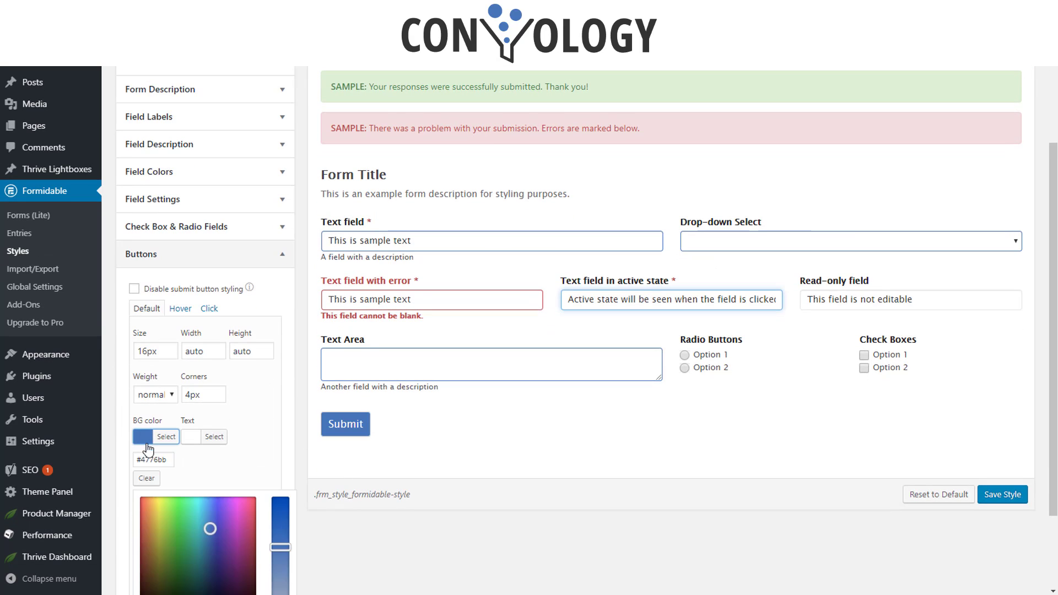
{"action": "scroll", "coordinate": [218, 494], "scroll_direction": "down", "scroll_amount": 2}
{"action": "left_click", "coordinate": [174, 421]}
{"action": "left_click", "coordinate": [172, 337]}
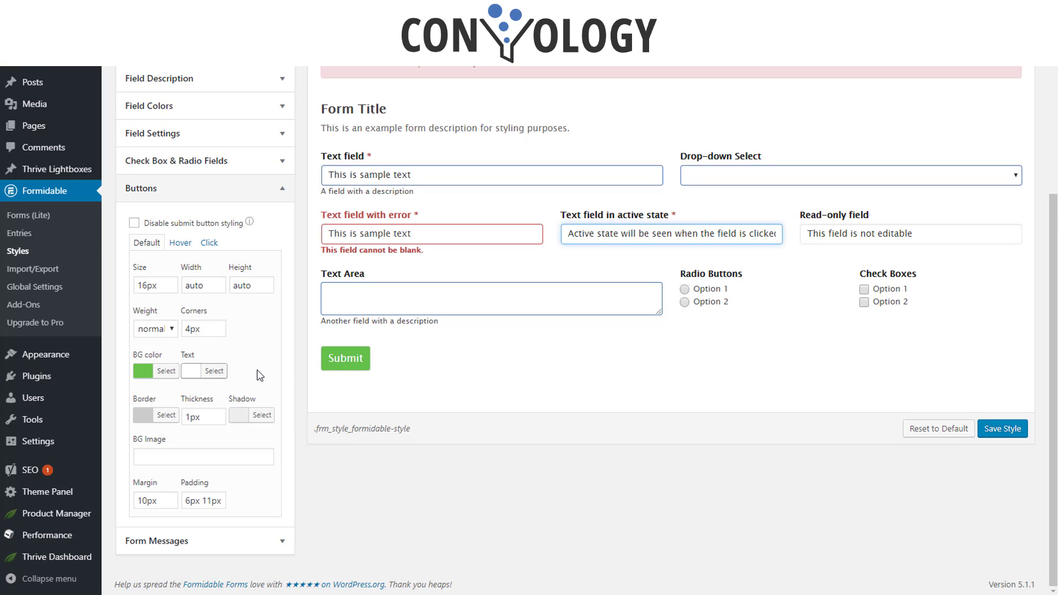
Step: Set the submit button's text colour to red, replacing an initial blue choice
{"action": "left_click", "coordinate": [212, 371]}
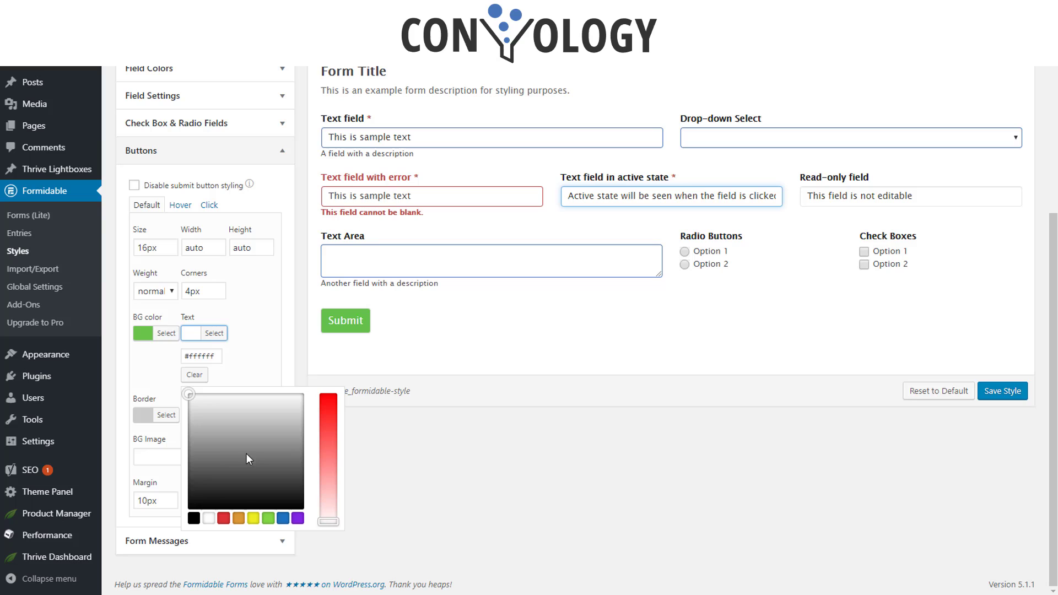
{"action": "left_click", "coordinate": [283, 518]}
{"action": "left_click", "coordinate": [241, 349]}
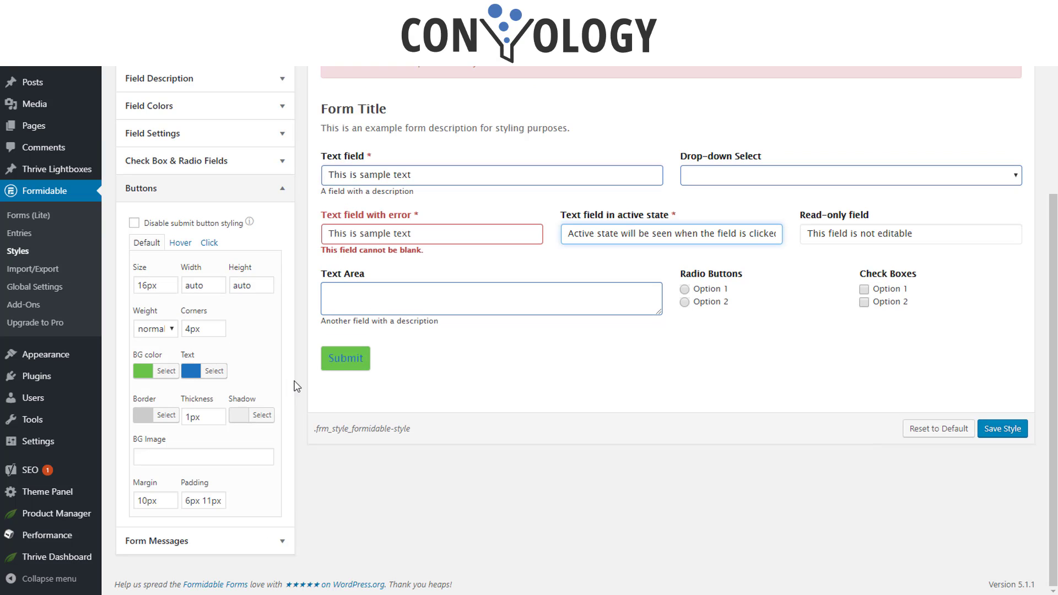
{"action": "left_click", "coordinate": [214, 371]}
{"action": "left_click", "coordinate": [226, 517]}
{"action": "left_click", "coordinate": [266, 349]}
{"action": "scroll", "coordinate": [348, 468], "scroll_direction": "up", "scroll_amount": 1}
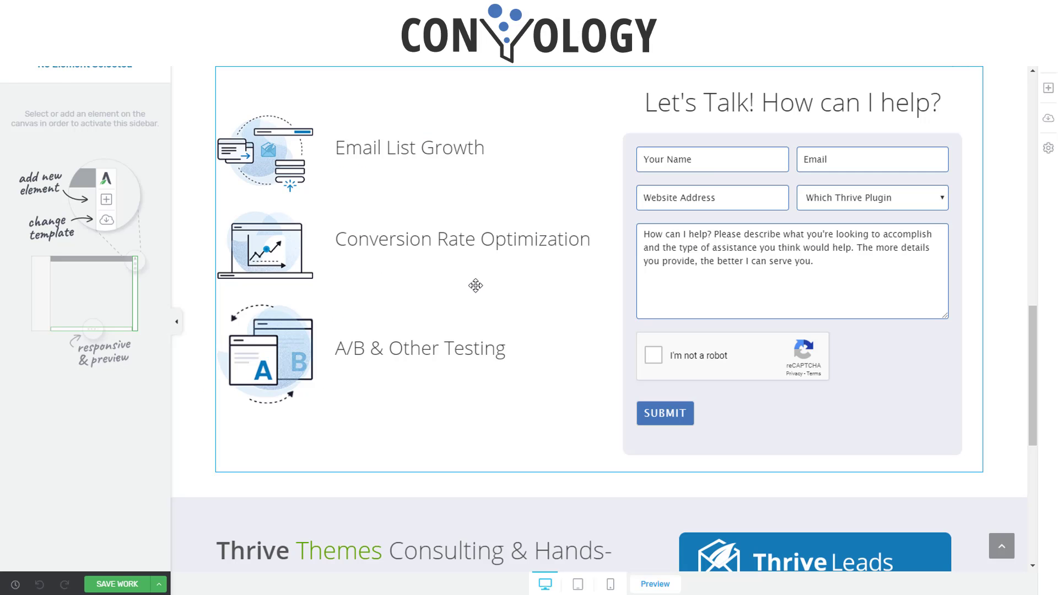
Step: Start editing the shared Let's Talk section and select its consultation form element
{"action": "scroll", "coordinate": [474, 284], "scroll_direction": "up", "scroll_amount": 10}
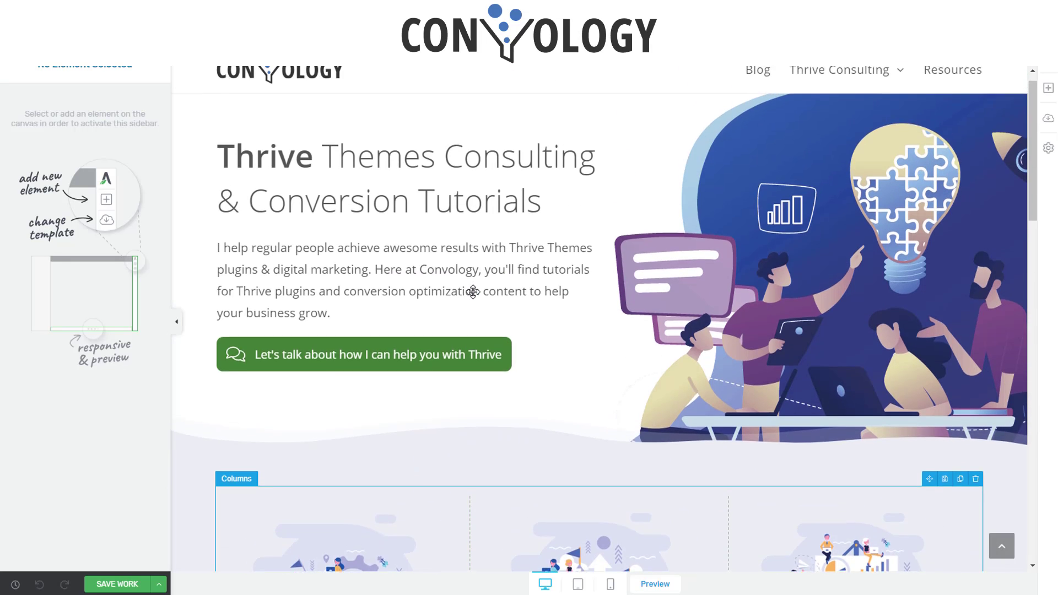
{"action": "scroll", "coordinate": [473, 292], "scroll_direction": "down", "scroll_amount": 13}
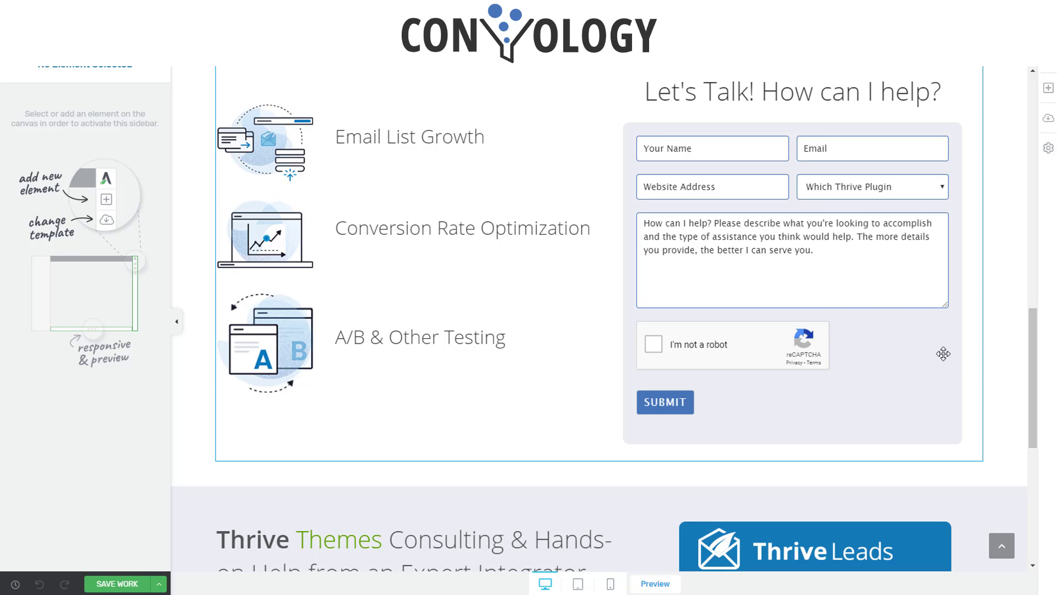
{"action": "left_click", "coordinate": [993, 330]}
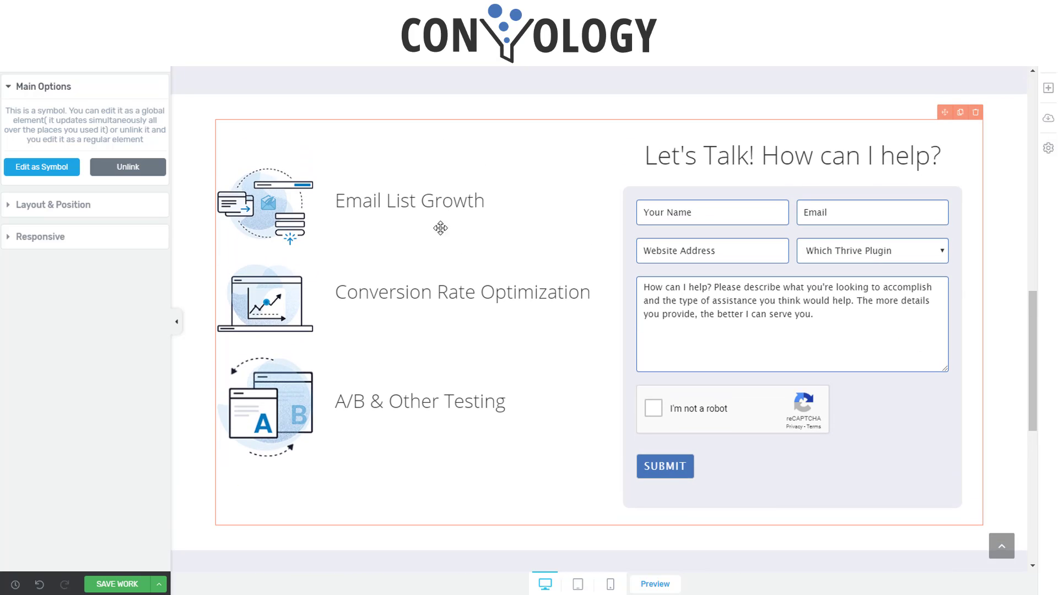
{"action": "left_click", "coordinate": [51, 167]}
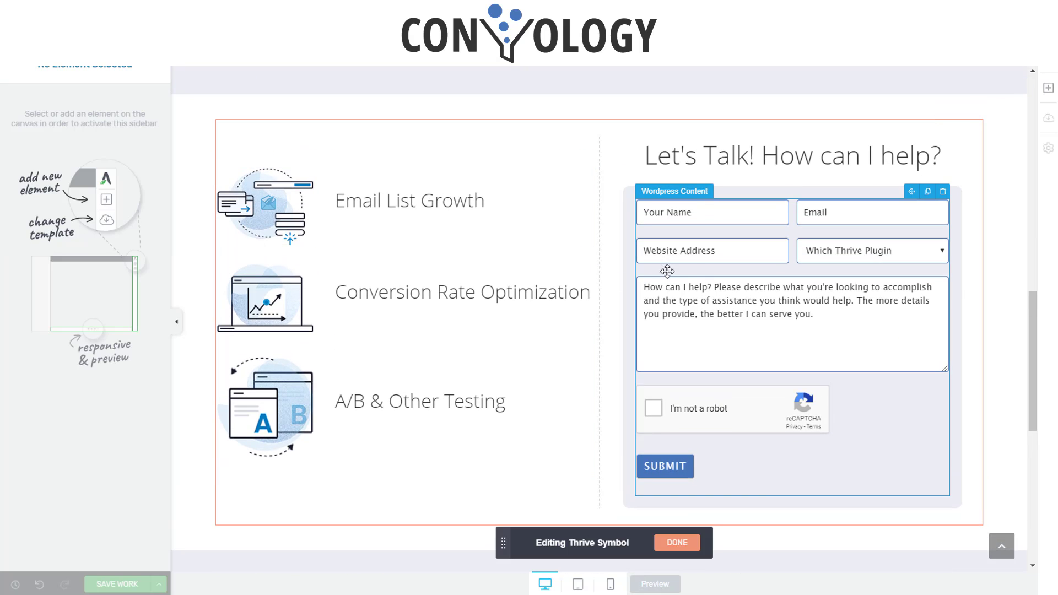
{"action": "left_click", "coordinate": [659, 219]}
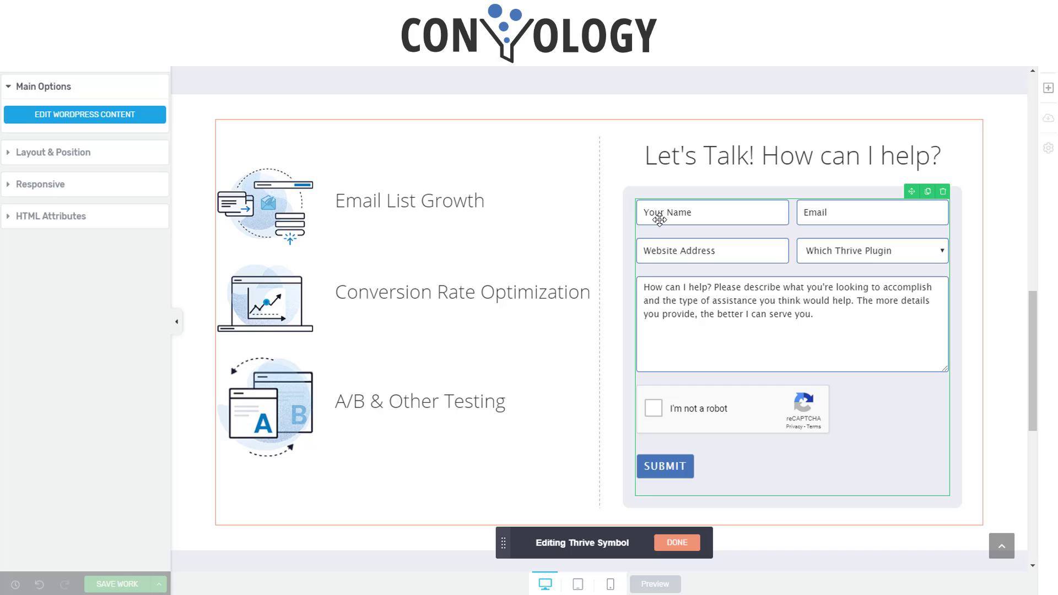
Step: Search elements for 'wordpress' and place a WordPress Content block in the form column
{"action": "left_click", "coordinate": [1048, 87]}
{"action": "left_click", "coordinate": [954, 75]}
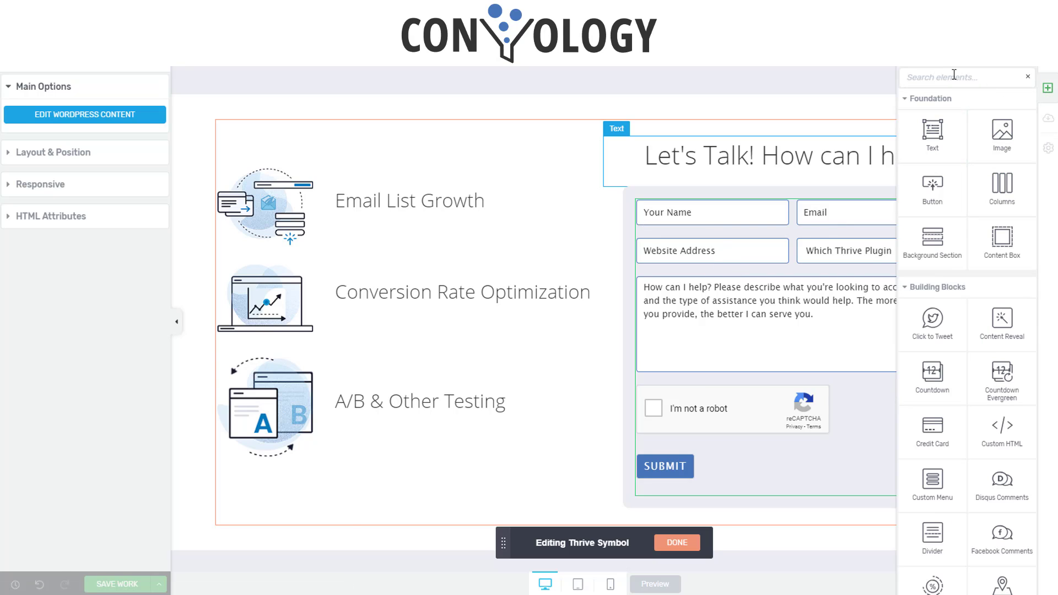
{"action": "type", "text": "wordpress"}
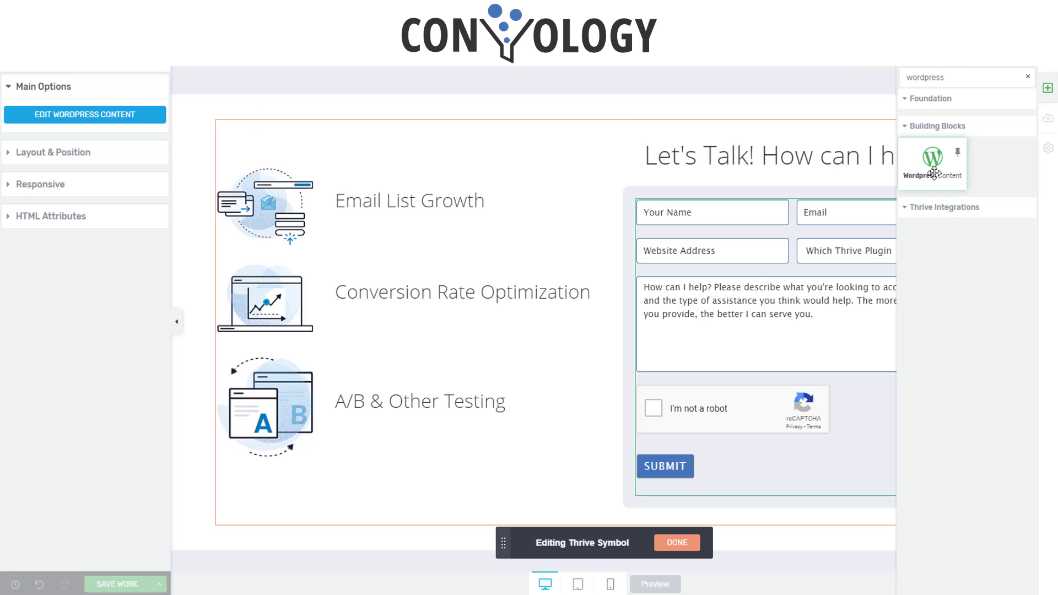
{"action": "left_click_drag", "start_coordinate": [933, 160], "coordinate": [555, 453]}
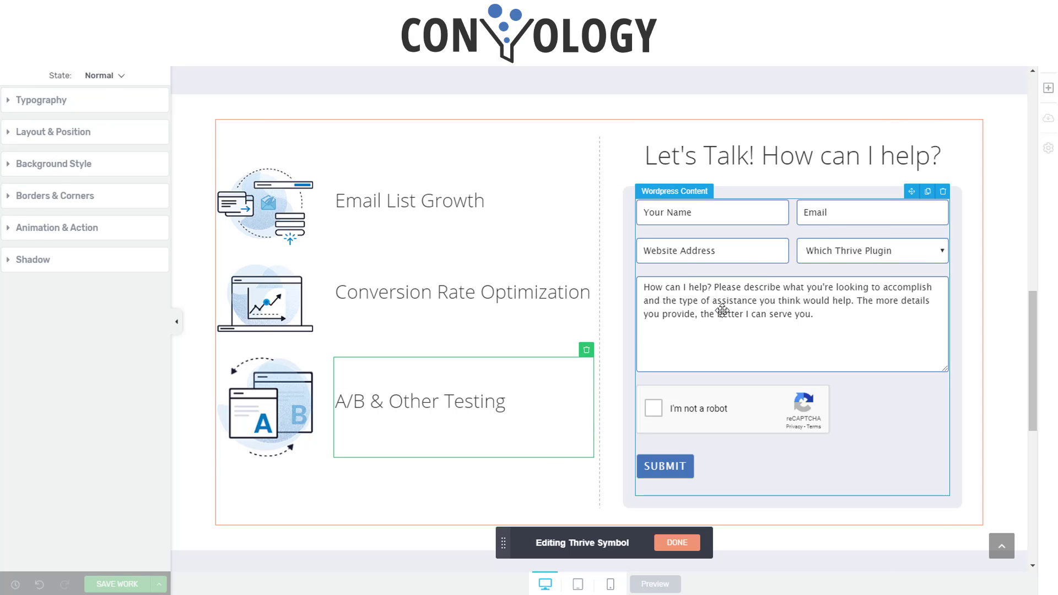
Step: Open the block's WordPress content editor and grab the [formidable id=2] shortcode from Formidable's Forms list
{"action": "left_click", "coordinate": [50, 116]}
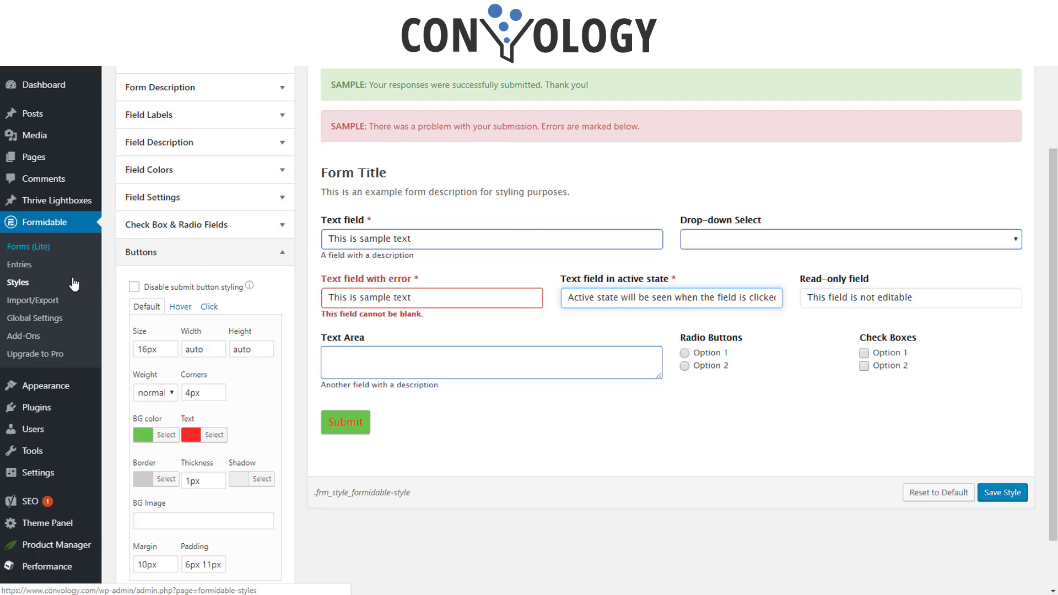
{"action": "left_click", "coordinate": [28, 246]}
{"action": "left_click", "coordinate": [914, 260]}
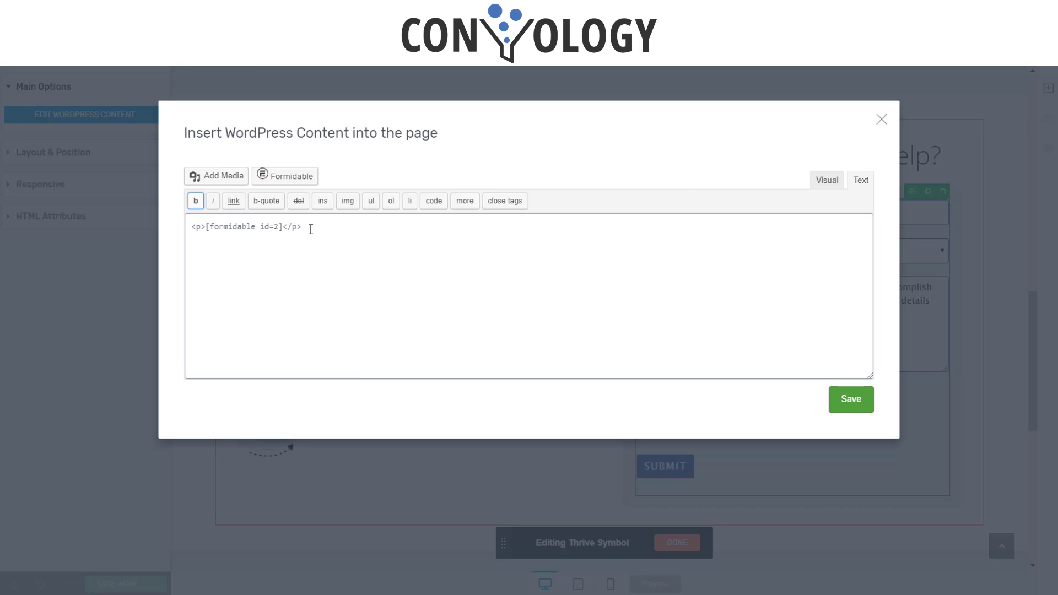
Step: Check the [formidable id=2] shortcode line, then close the Insert WordPress Content dialog
{"action": "triple_click", "coordinate": [246, 227]}
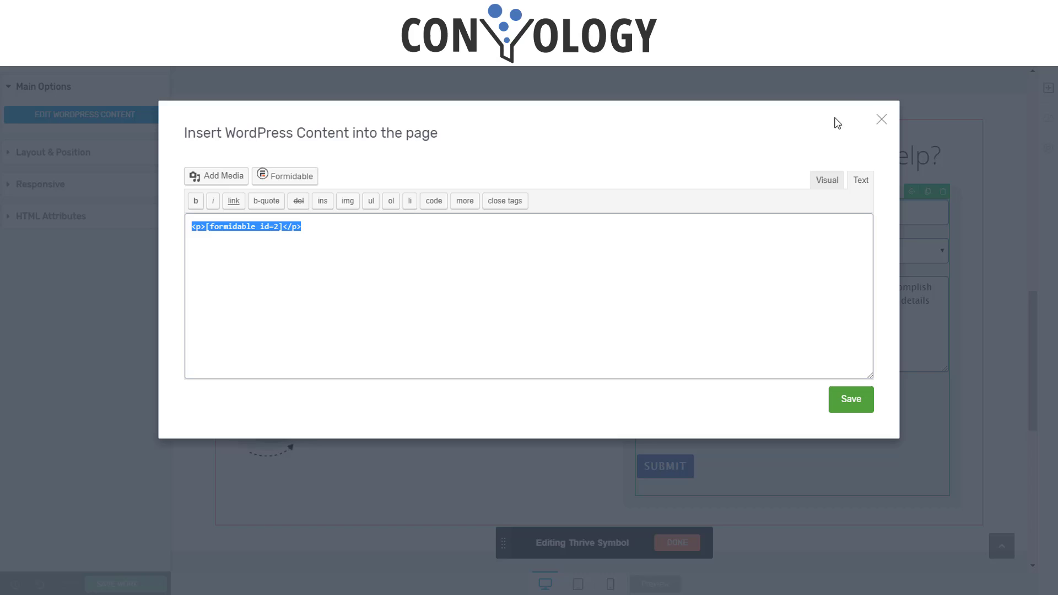
{"action": "left_click", "coordinate": [882, 119]}
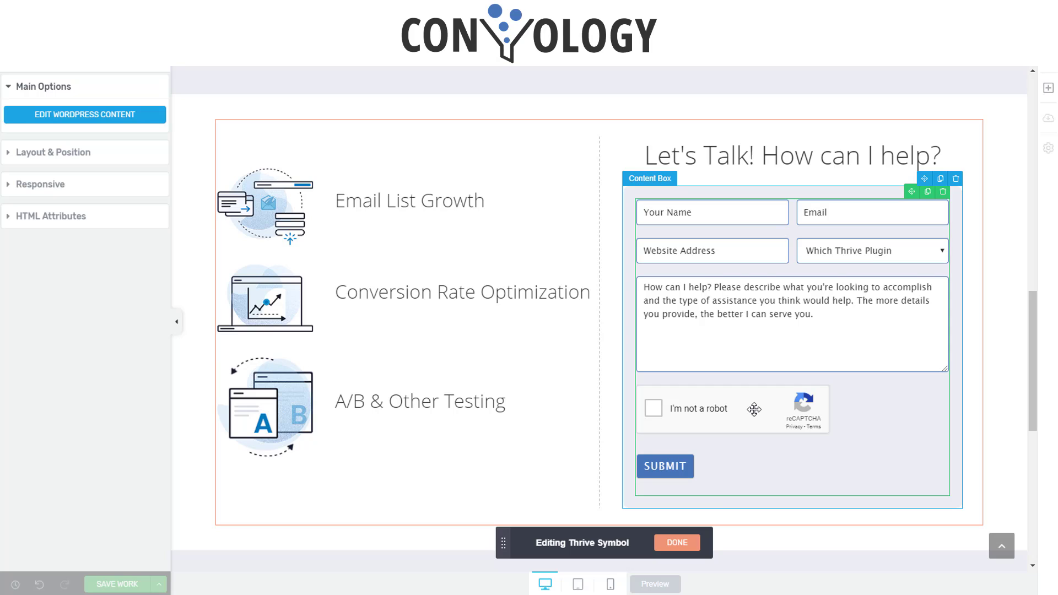
Step: Confirm the Let's talk! lightbox form also uses [formidable id=2], then close it back to the homepage
{"action": "left_click", "coordinate": [679, 544]}
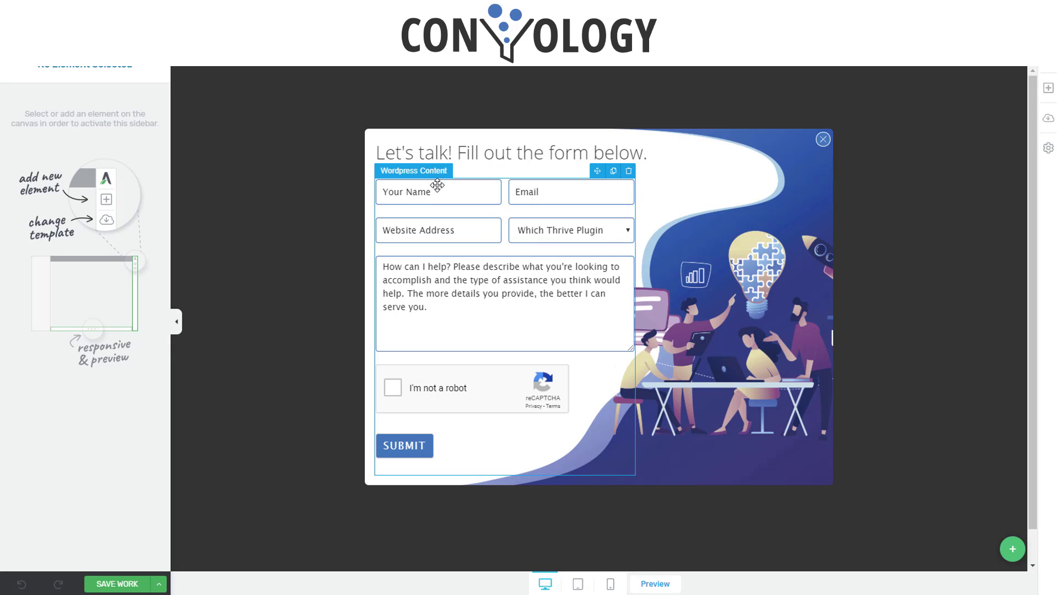
{"action": "left_click", "coordinate": [437, 203]}
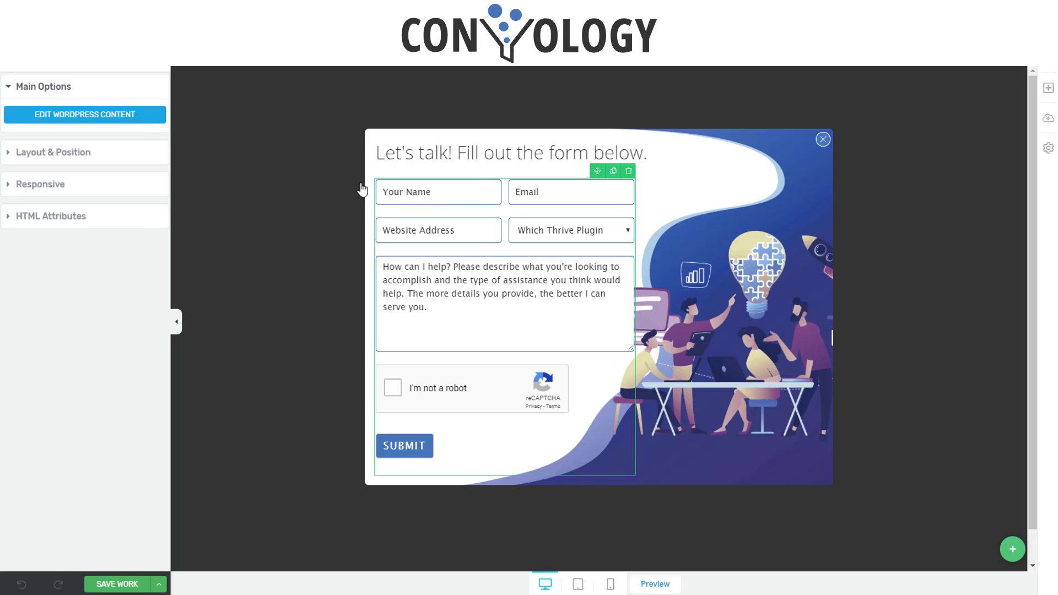
{"action": "left_click", "coordinate": [93, 115]}
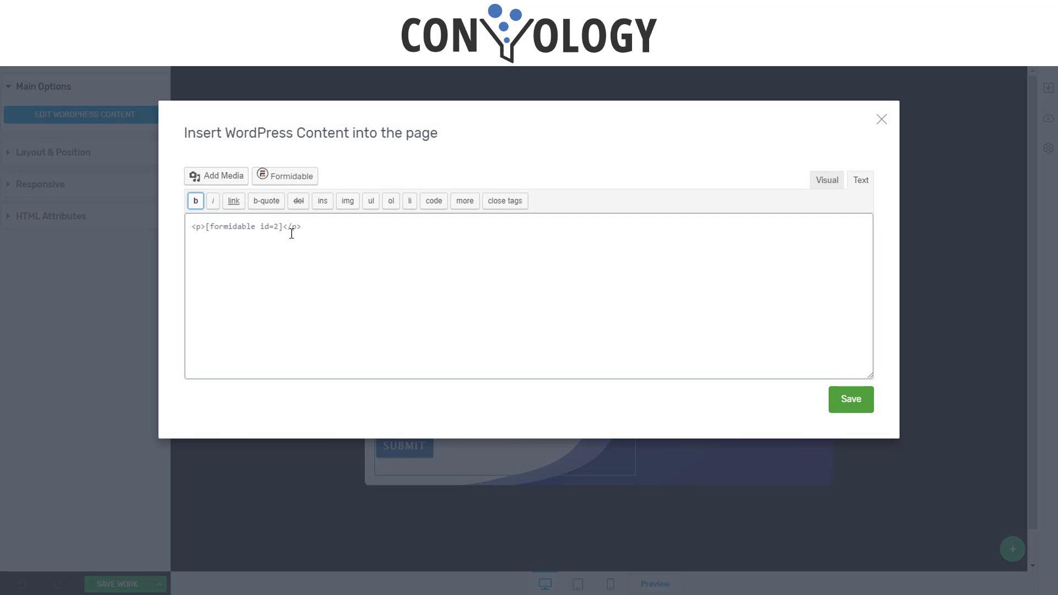
{"action": "left_click", "coordinate": [882, 120]}
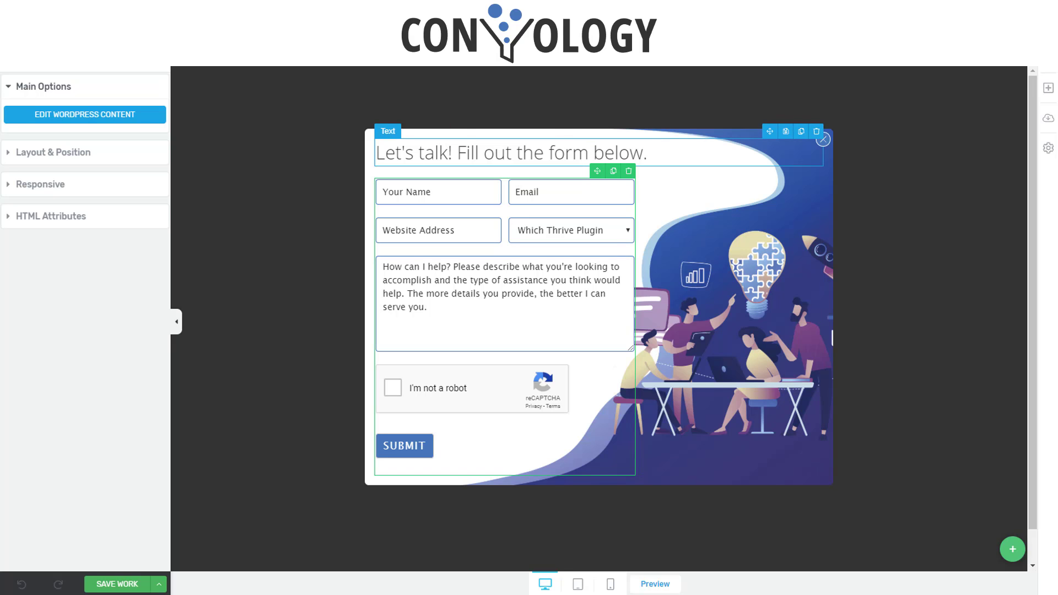
{"action": "left_click", "coordinate": [823, 139]}
{"action": "scroll", "coordinate": [570, 323], "scroll_direction": "up", "scroll_amount": 15}
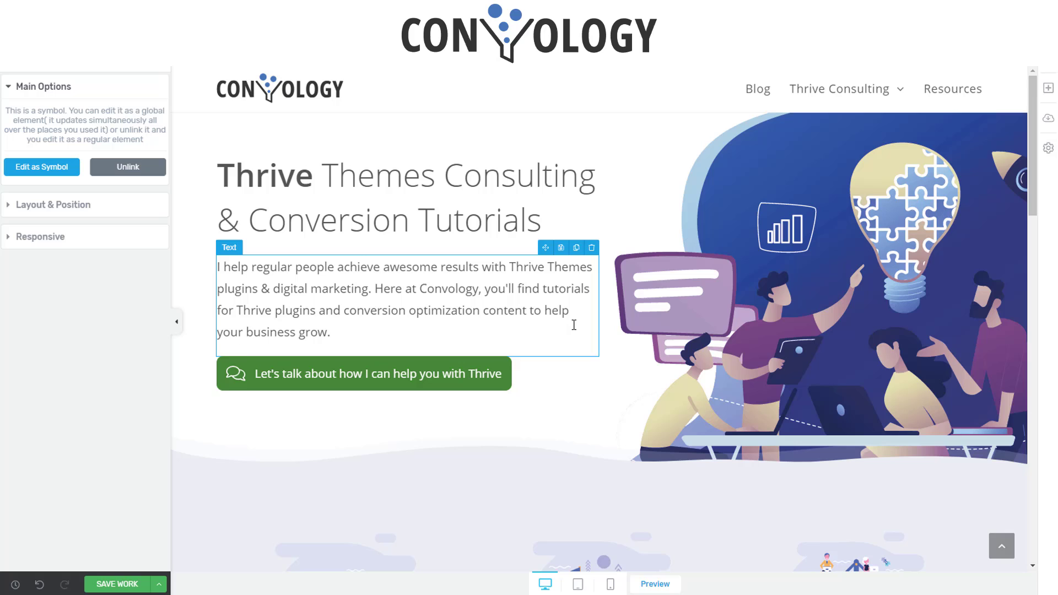
{"action": "left_click", "coordinate": [345, 383]}
{"action": "scroll", "coordinate": [81, 401], "scroll_direction": "down", "scroll_amount": 4}
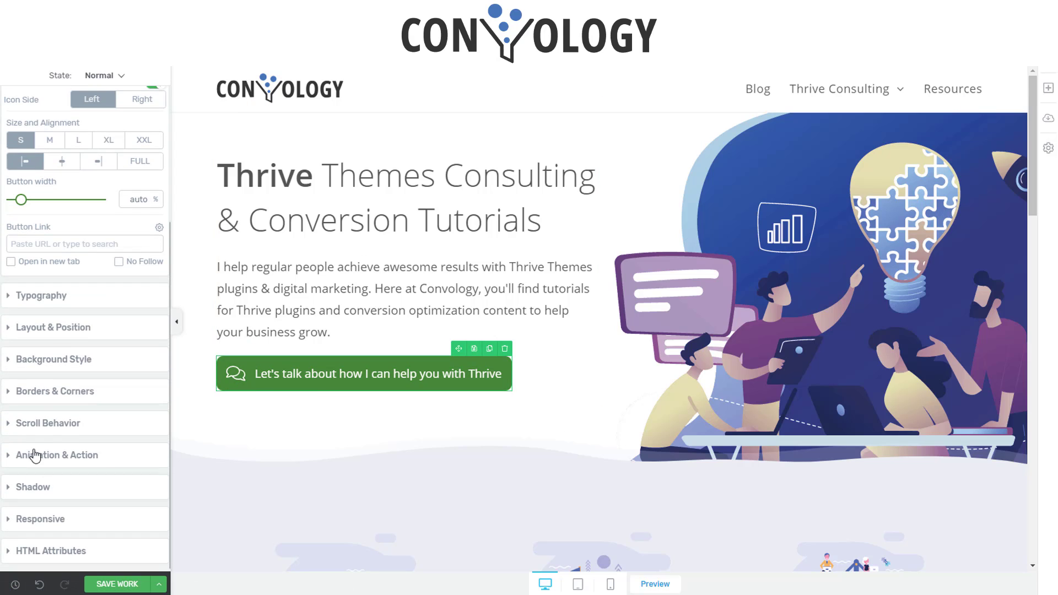
{"action": "left_click", "coordinate": [26, 455]}
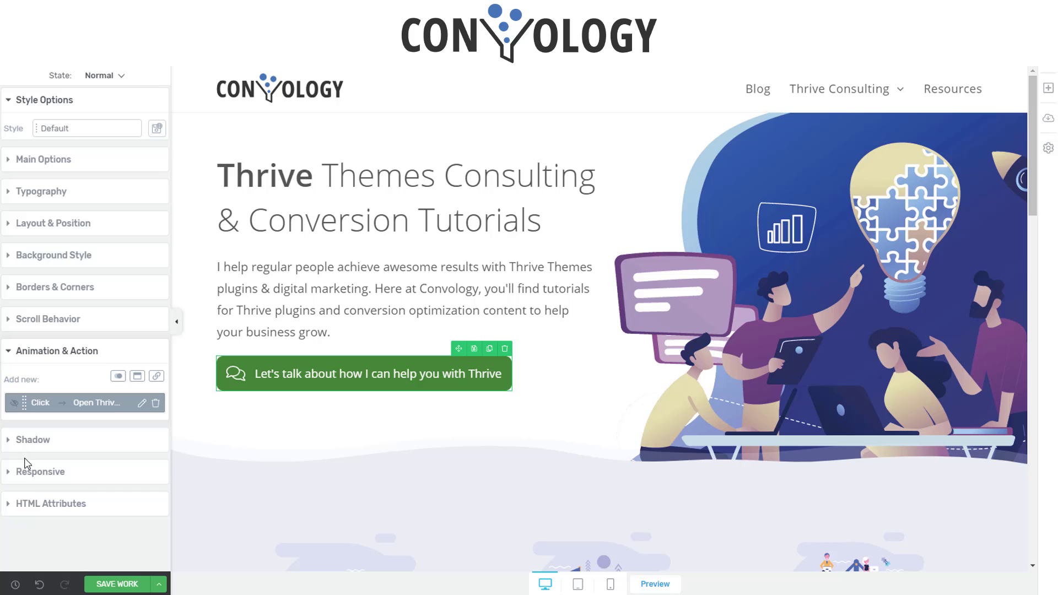
{"action": "left_click", "coordinate": [141, 404]}
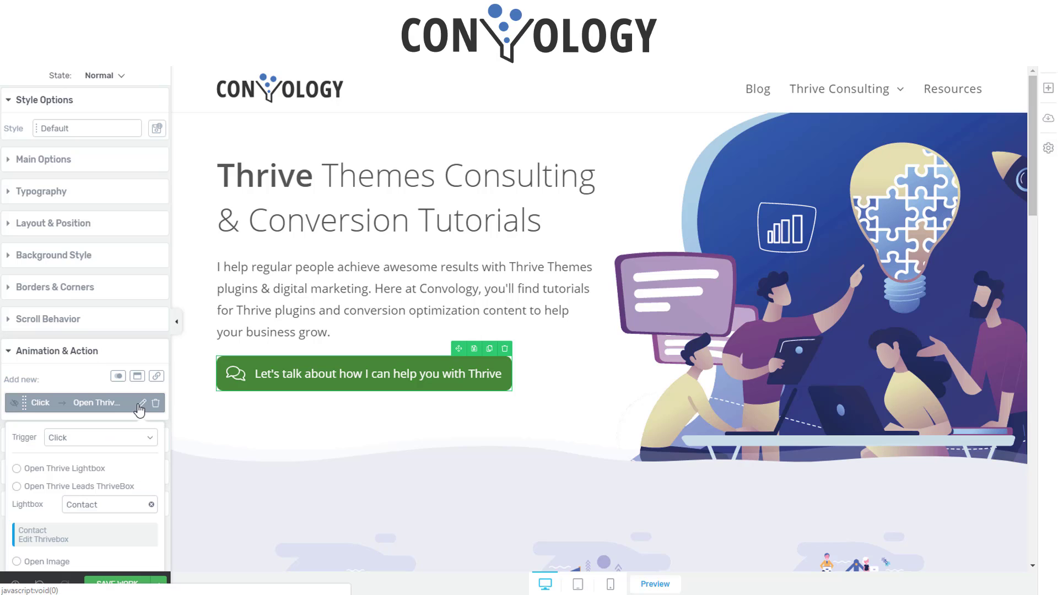
{"action": "left_click", "coordinate": [86, 502]}
{"action": "scroll", "coordinate": [94, 498], "scroll_direction": "down", "scroll_amount": 1}
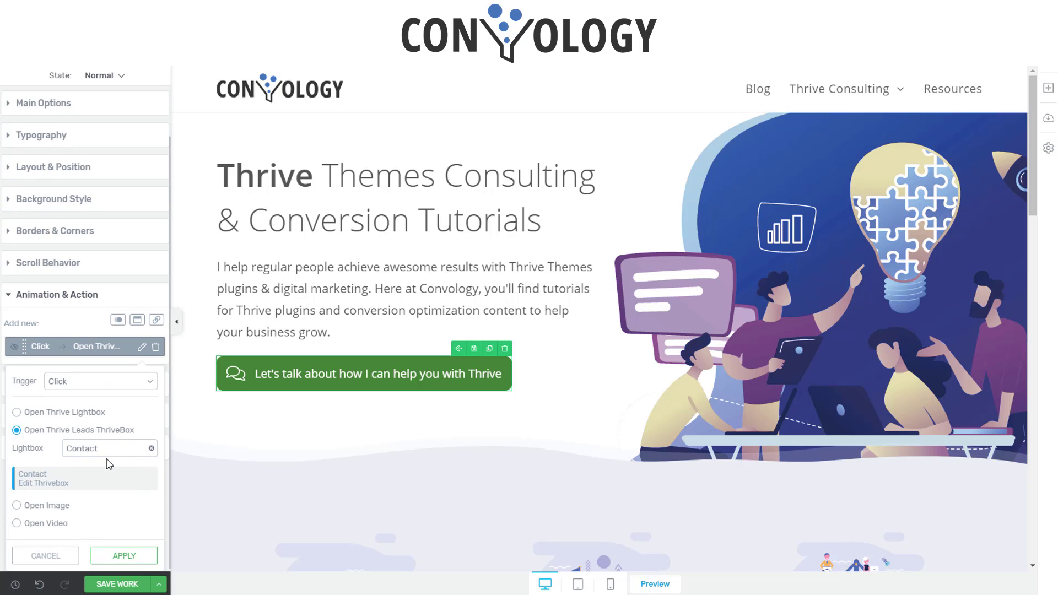
{"action": "left_click", "coordinate": [53, 555]}
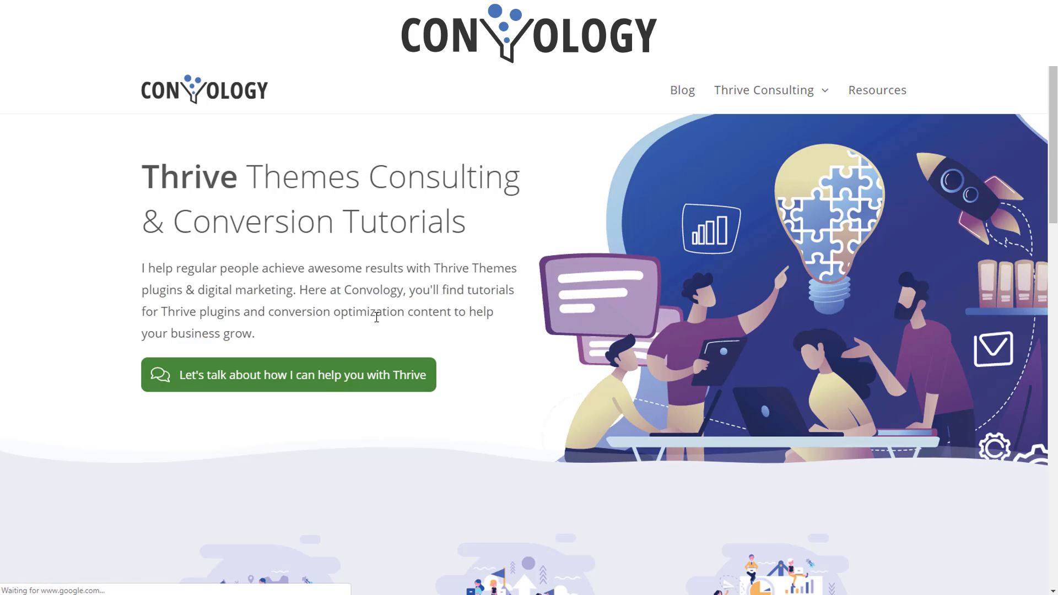
Step: Open the Let's talk popup on the live homepage, try its message box, and close it
{"action": "left_click", "coordinate": [326, 388]}
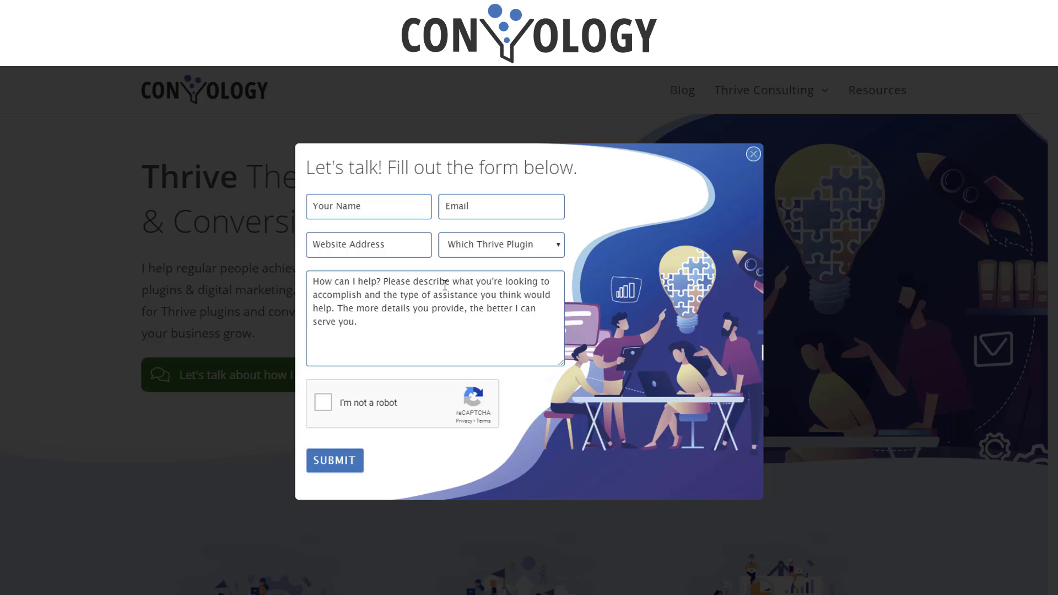
{"action": "left_click", "coordinate": [447, 286]}
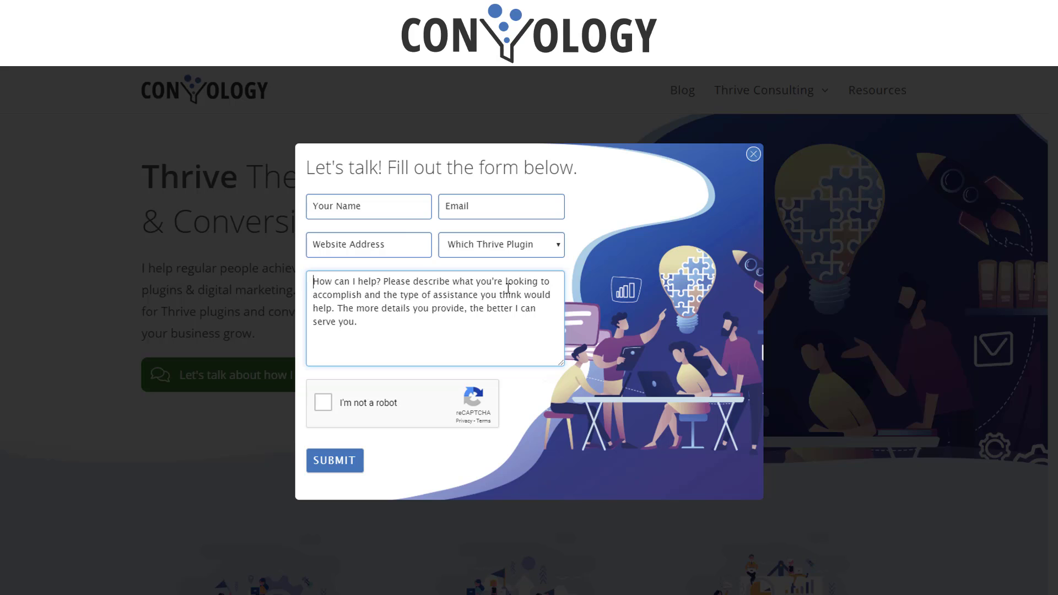
{"action": "left_click", "coordinate": [753, 154]}
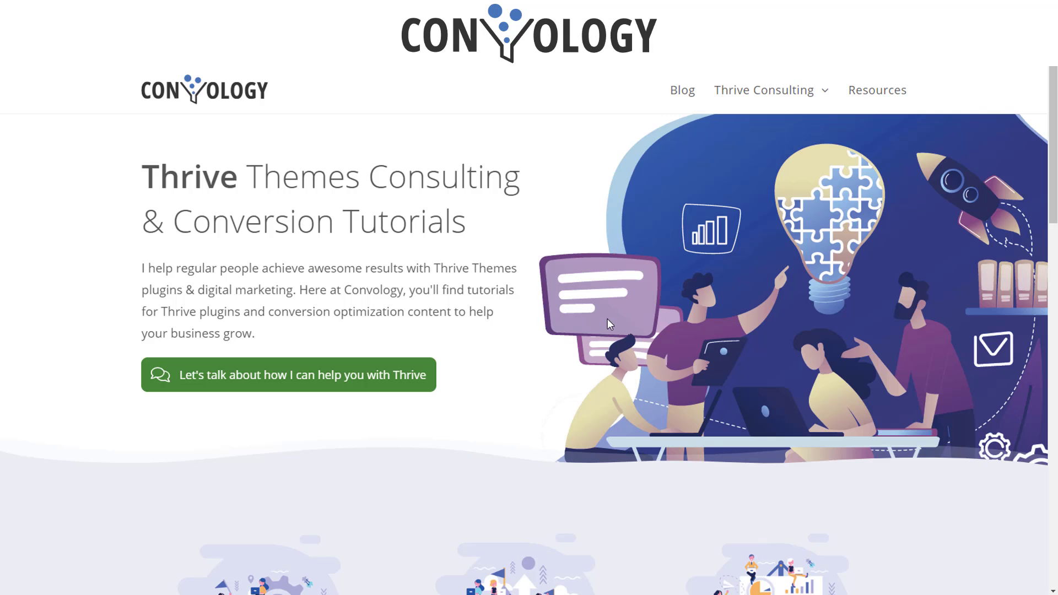
Step: Scroll down to the Let's Talk section to see the same consultation form
{"action": "scroll", "coordinate": [621, 379], "scroll_direction": "down", "scroll_amount": 6}
{"action": "scroll", "coordinate": [621, 380], "scroll_direction": "down", "scroll_amount": 4}
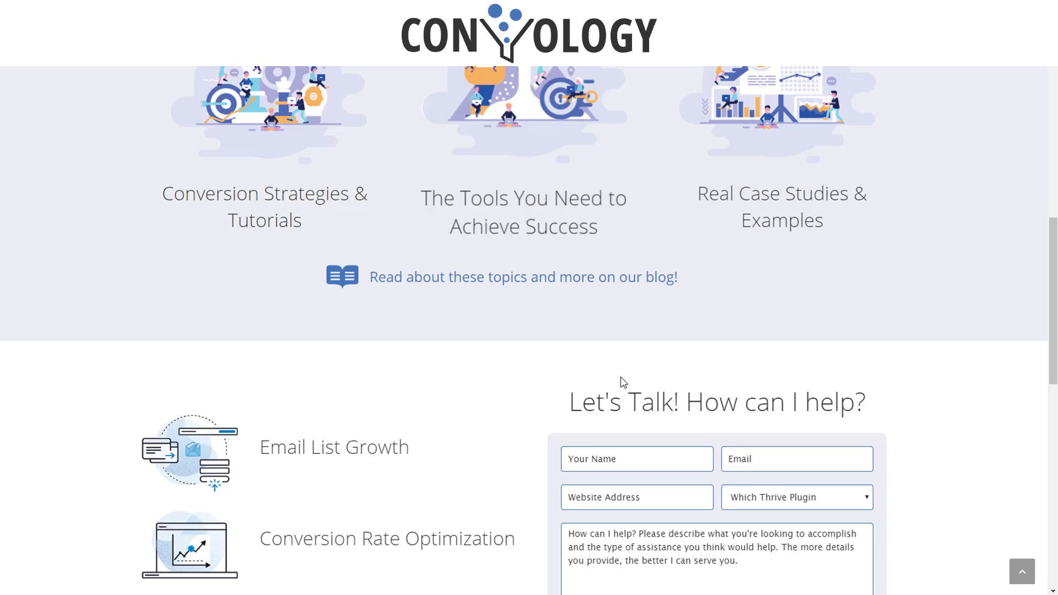
{"action": "scroll", "coordinate": [512, 341], "scroll_direction": "down", "scroll_amount": 3}
{"action": "scroll", "coordinate": [501, 334], "scroll_direction": "down", "scroll_amount": 2}
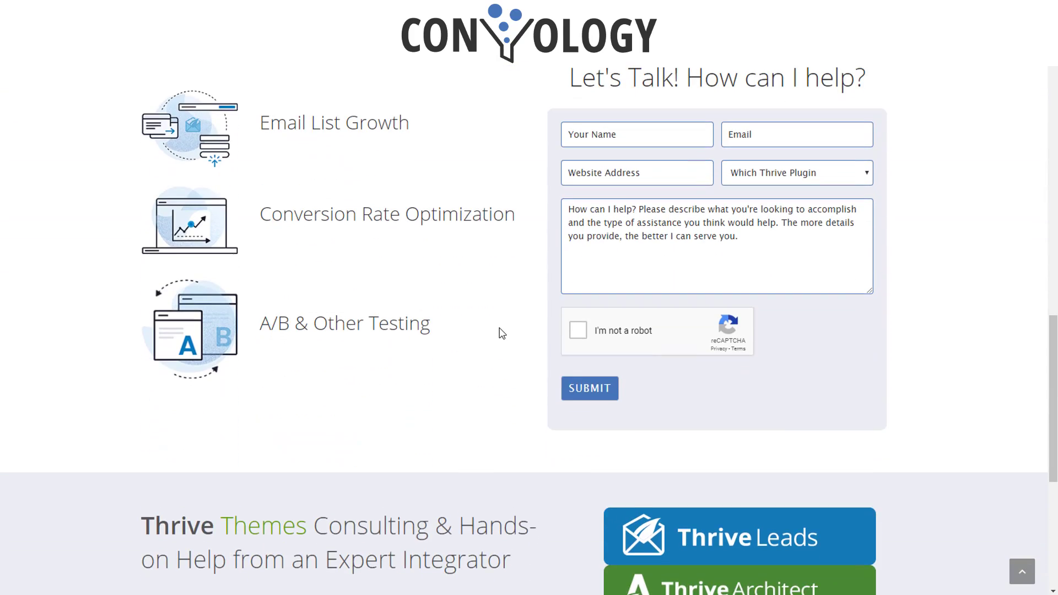
{"action": "scroll", "coordinate": [501, 334], "scroll_direction": "up", "scroll_amount": 2}
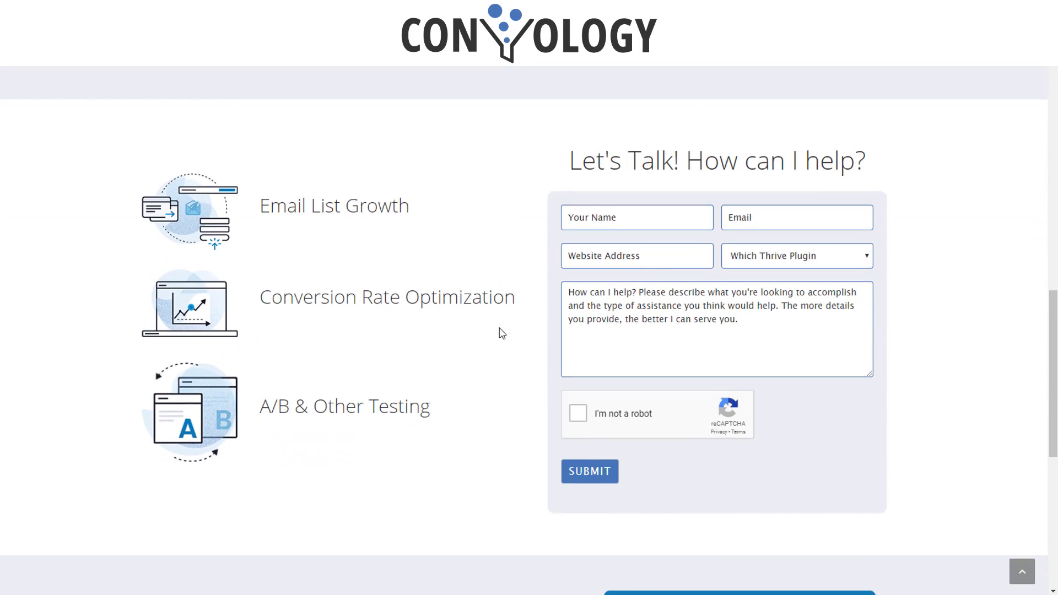